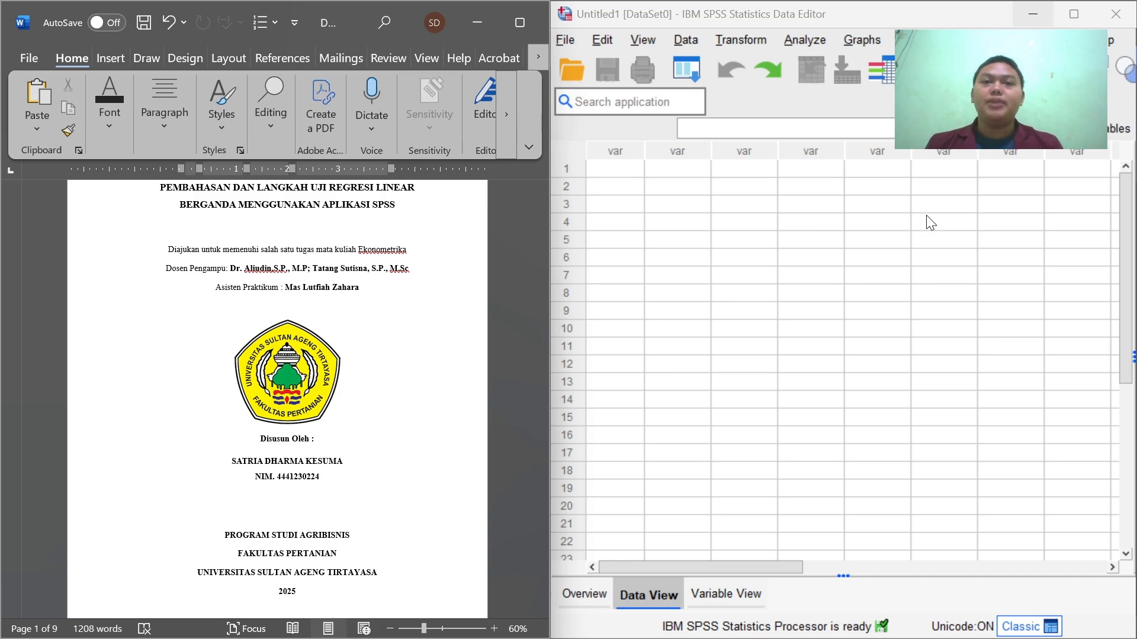
# Copy the 25 rows of X1, X2 and Y values from the Word table into the SPSS data sheet, starting at row 1
pyautogui.scroll(-10, 445, 251)
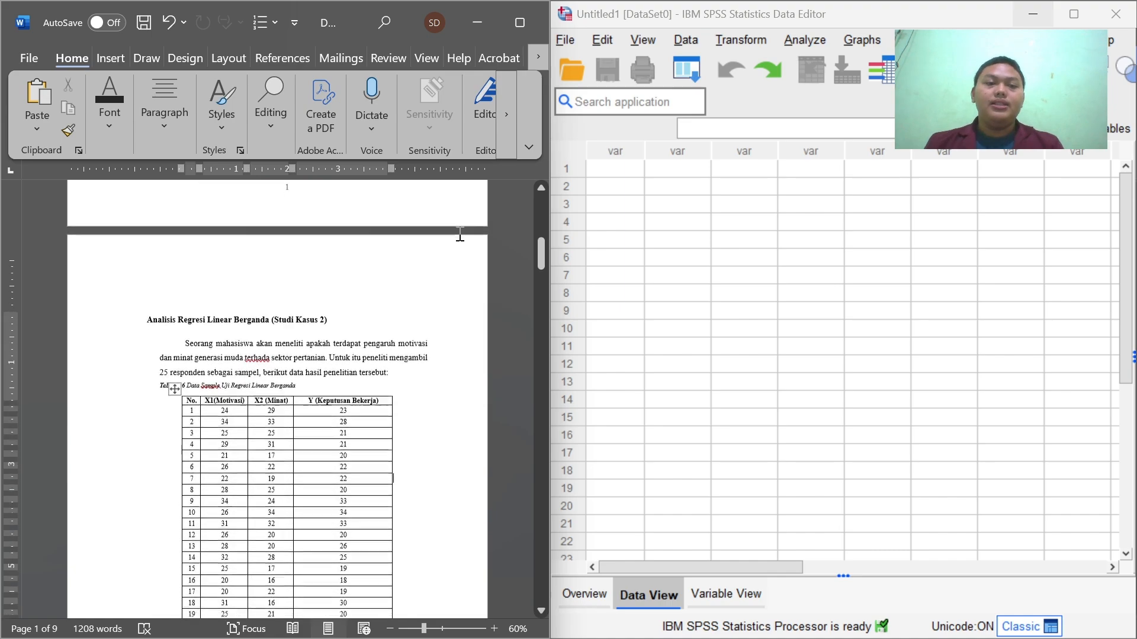
pyautogui.scroll(-3, 460, 234)
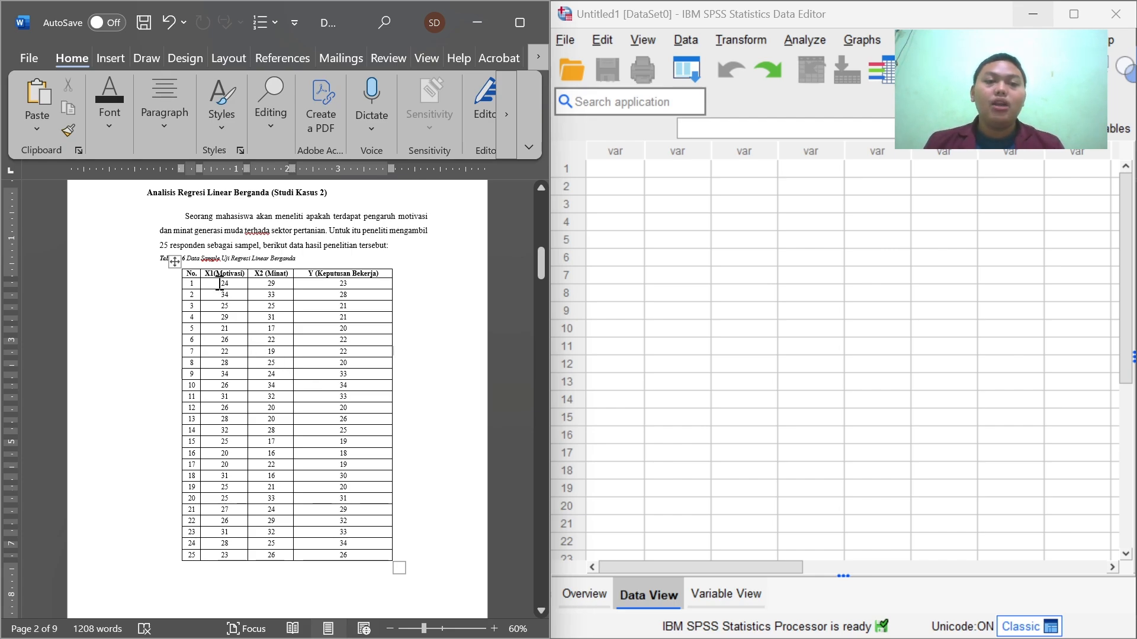
pyautogui.moveTo(219, 283); pyautogui.dragTo(328, 555)
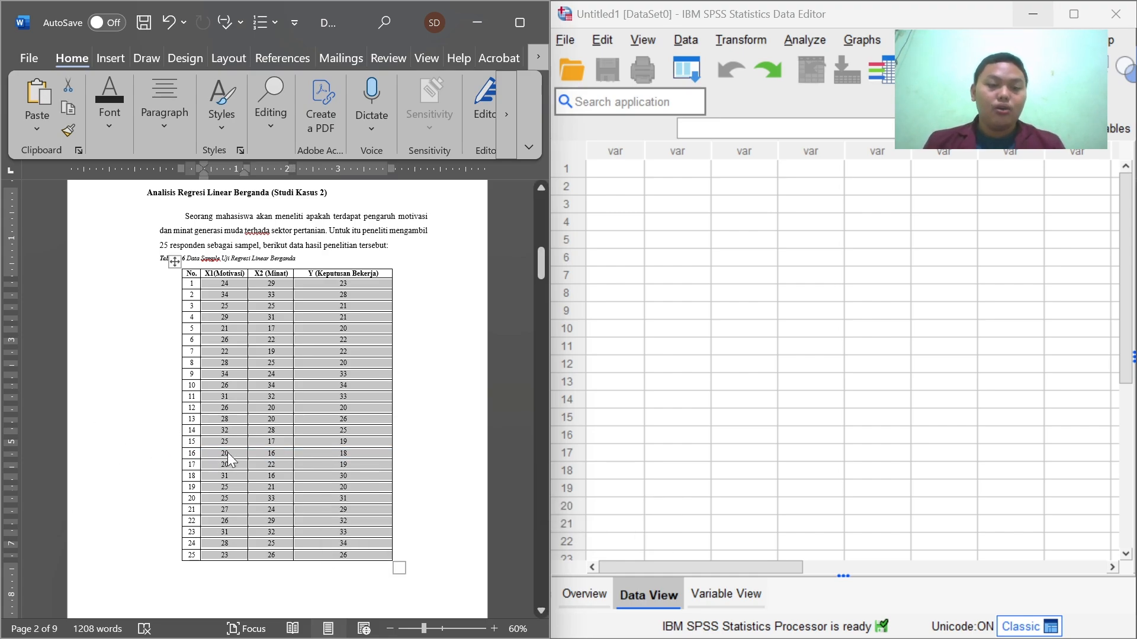
pyautogui.hotkey('ctrl', 'c')
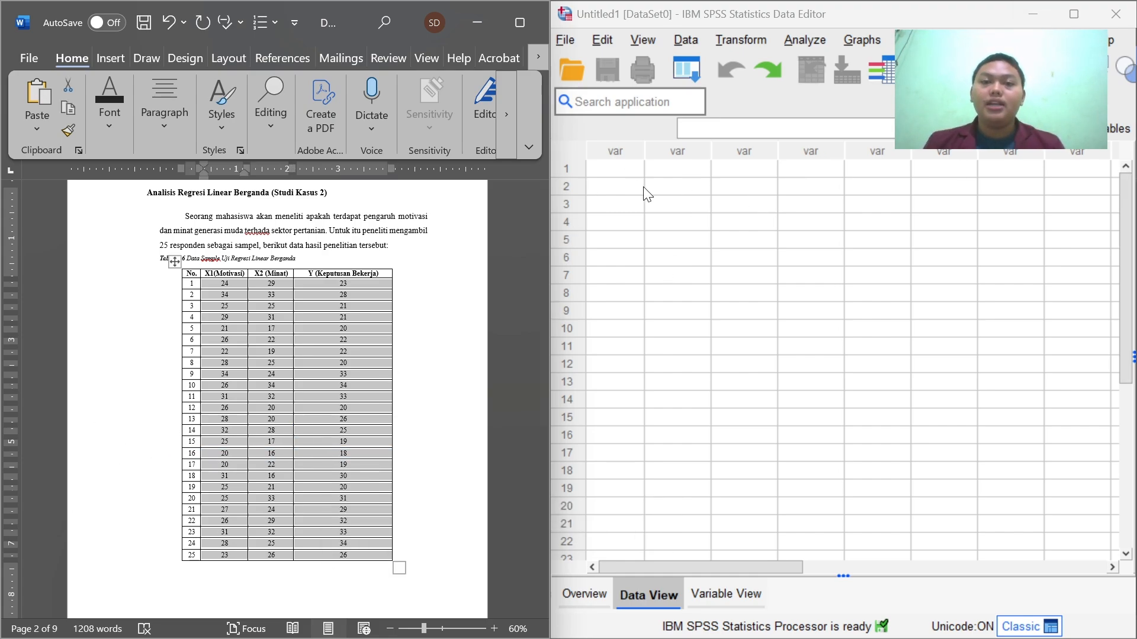
pyautogui.click(632, 168)
pyautogui.hotkey('ctrl', 'v')
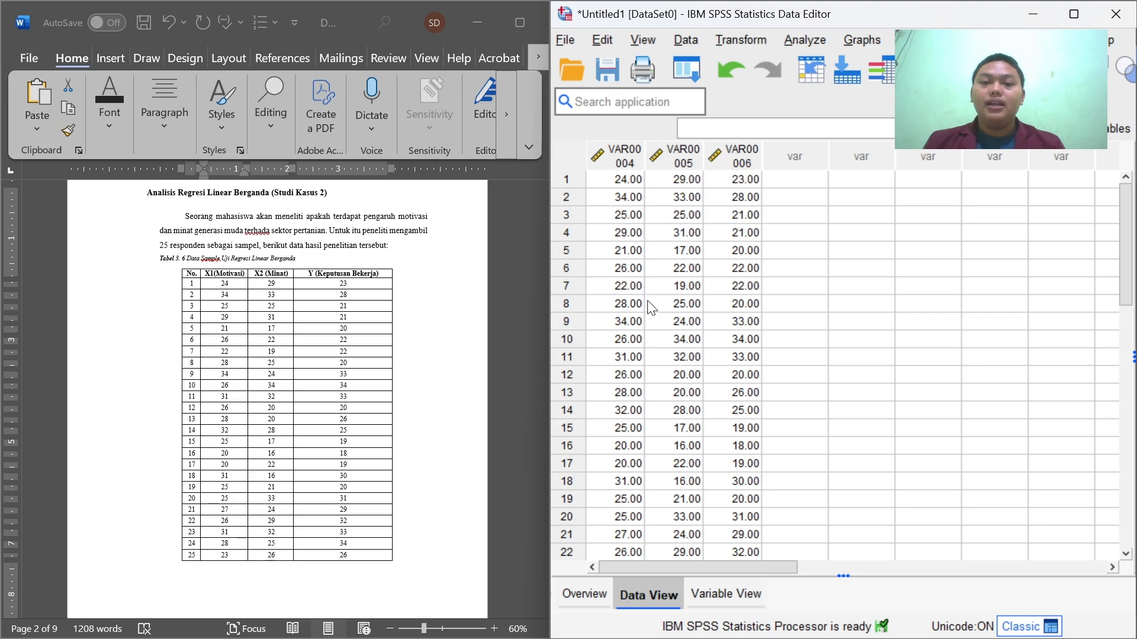
pyautogui.scroll(-3, 768, 373)
pyautogui.scroll(3, 746, 332)
# Rename the three variables as X1, X2 and Y in the variable definitions
pyautogui.click(727, 601)
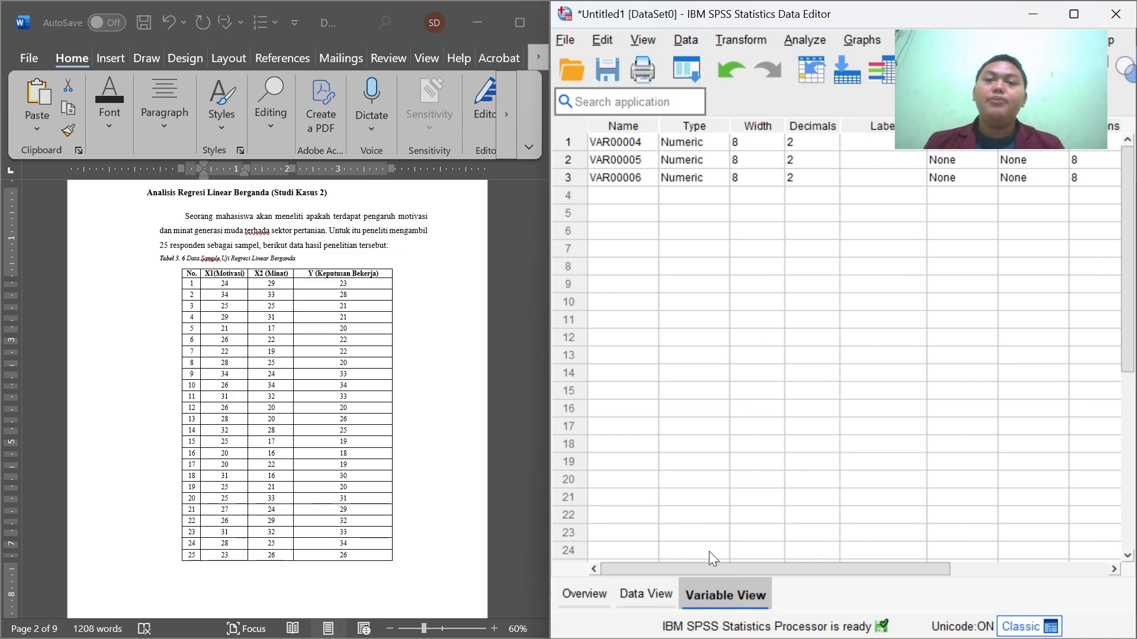
pyautogui.click(622, 143)
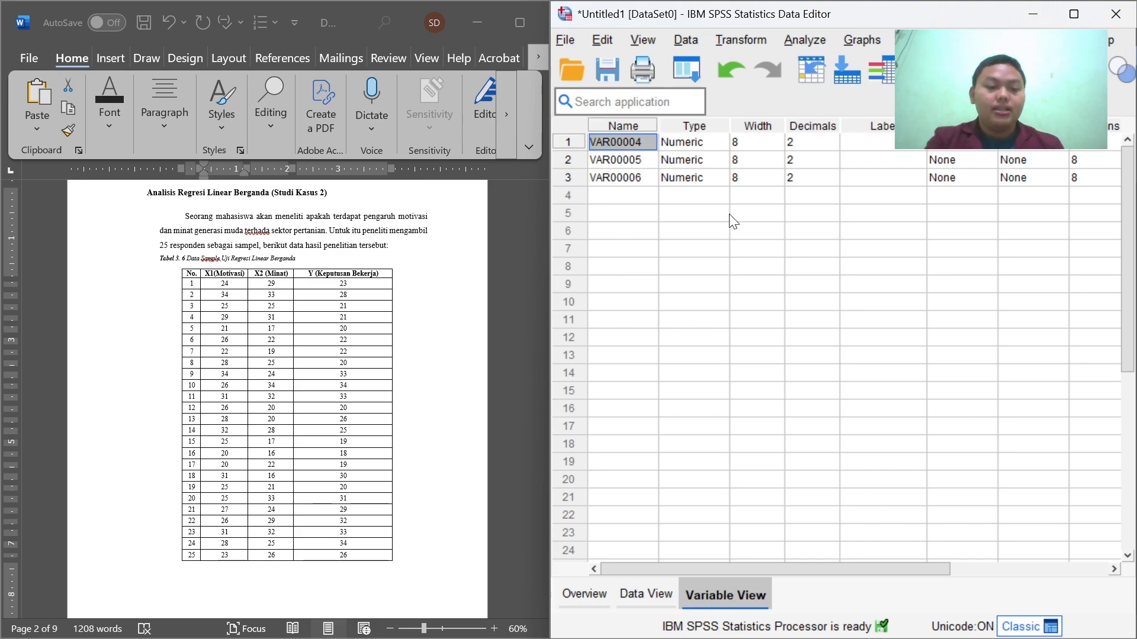
pyautogui.write('X1')
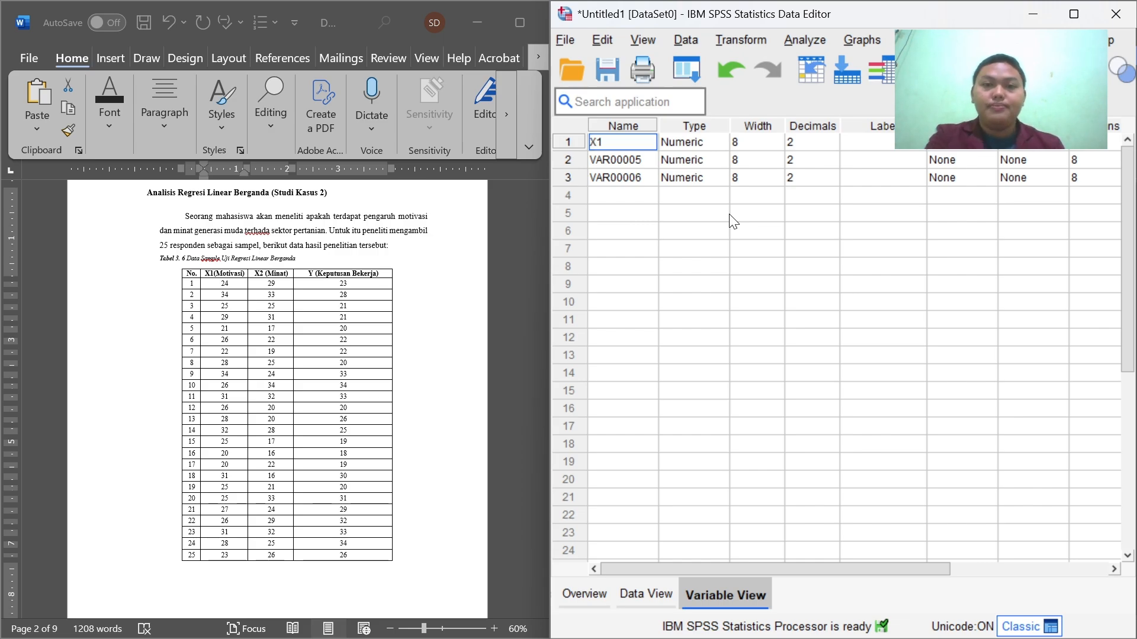
pyautogui.click(633, 158)
pyautogui.write('X2')
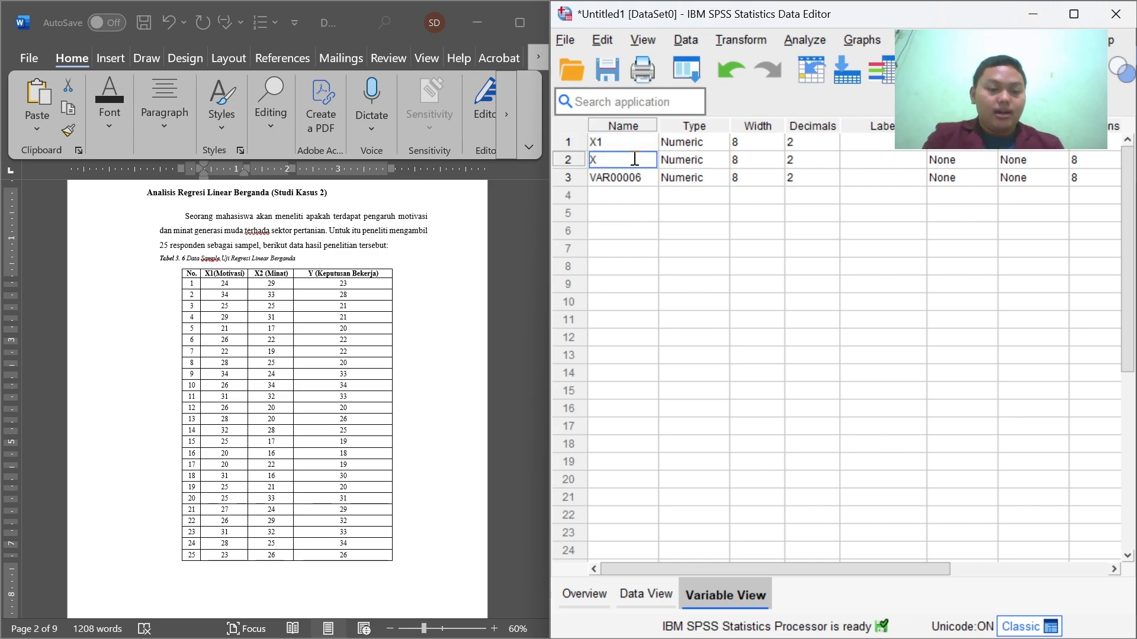
pyautogui.click(635, 179)
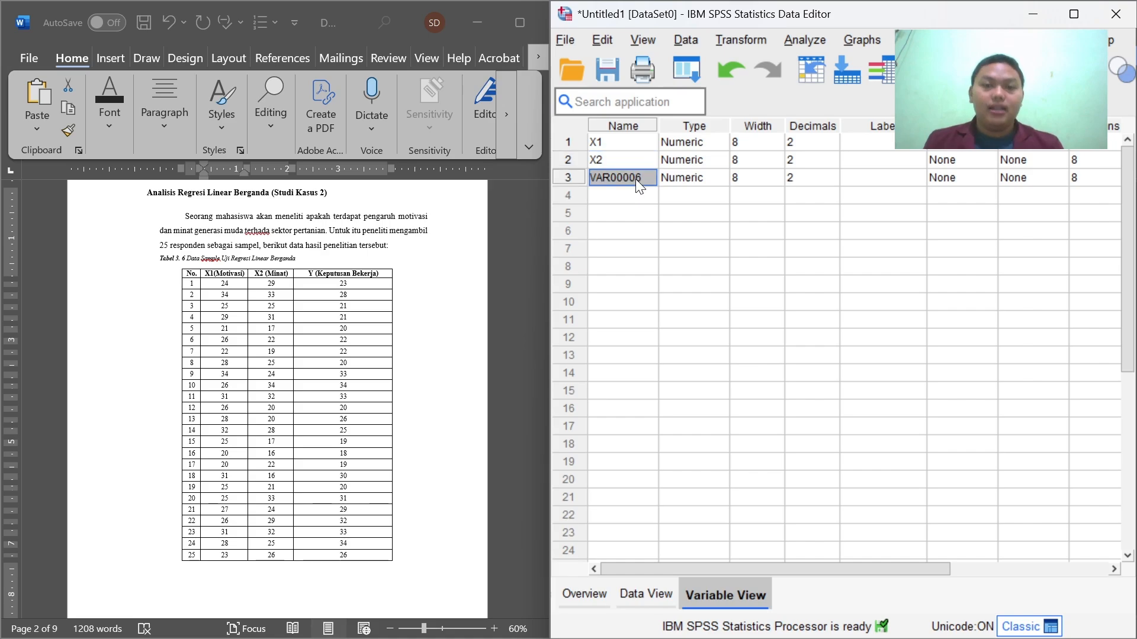
pyautogui.write('Y')
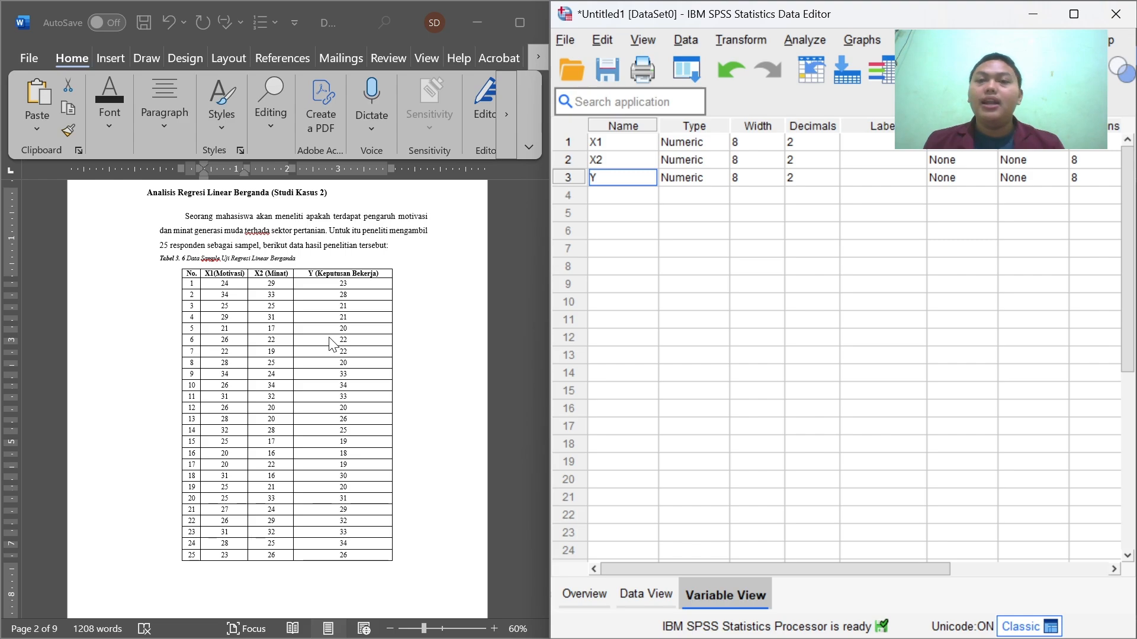
# Set the number of decimals to 0 for X1, X2 and Y
pyautogui.click(833, 145)
pyautogui.click(832, 146)
pyautogui.click(835, 163)
pyautogui.click(835, 162)
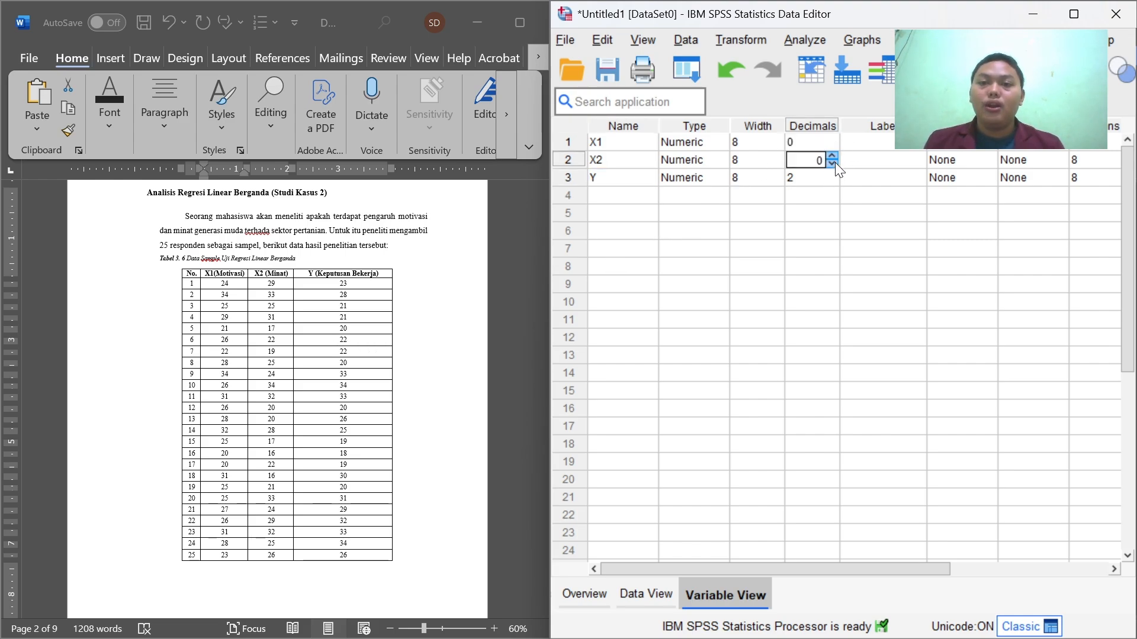
pyautogui.click(834, 180)
pyautogui.click(833, 180)
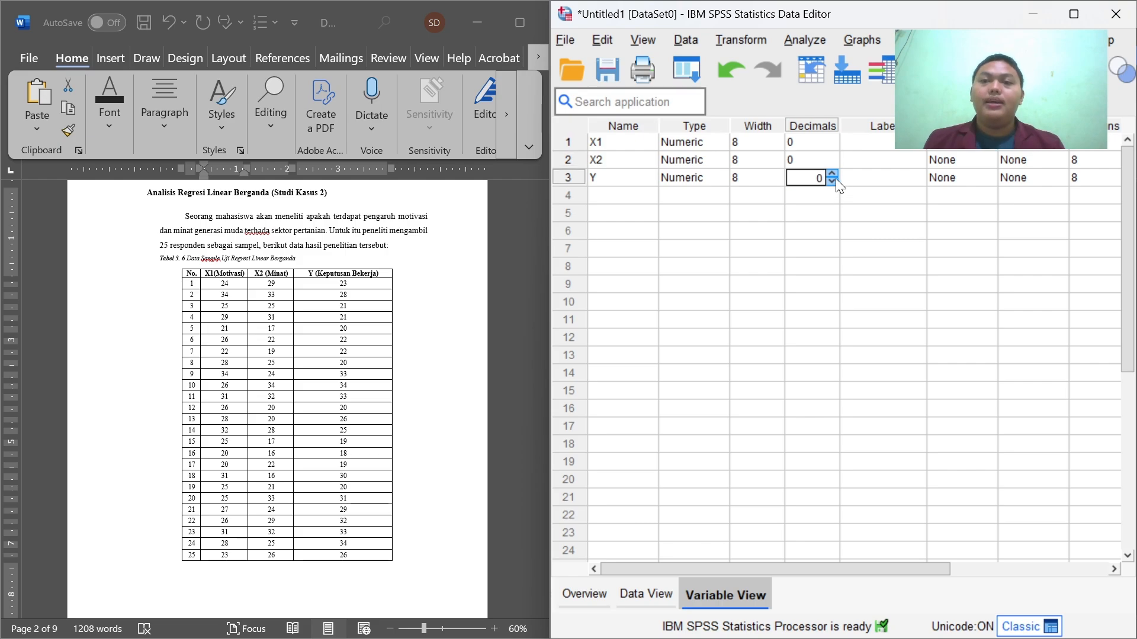
# Label X1 as Motivasi, X2 as Minat and Y as Keputusan Bekerja
pyautogui.click(880, 141)
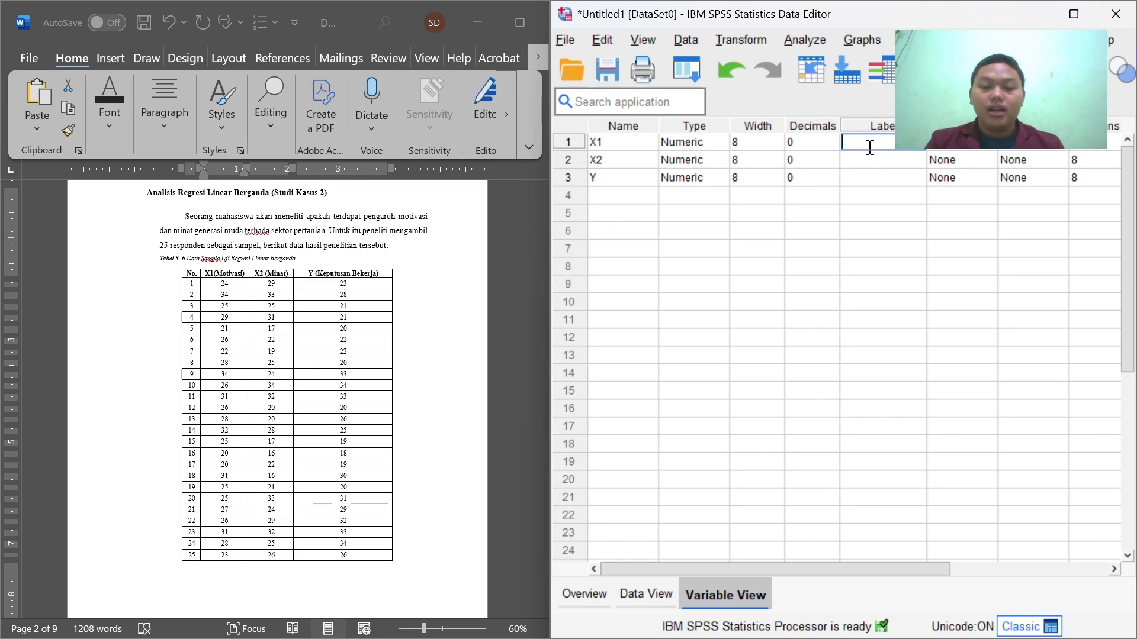
pyautogui.write('Moti')
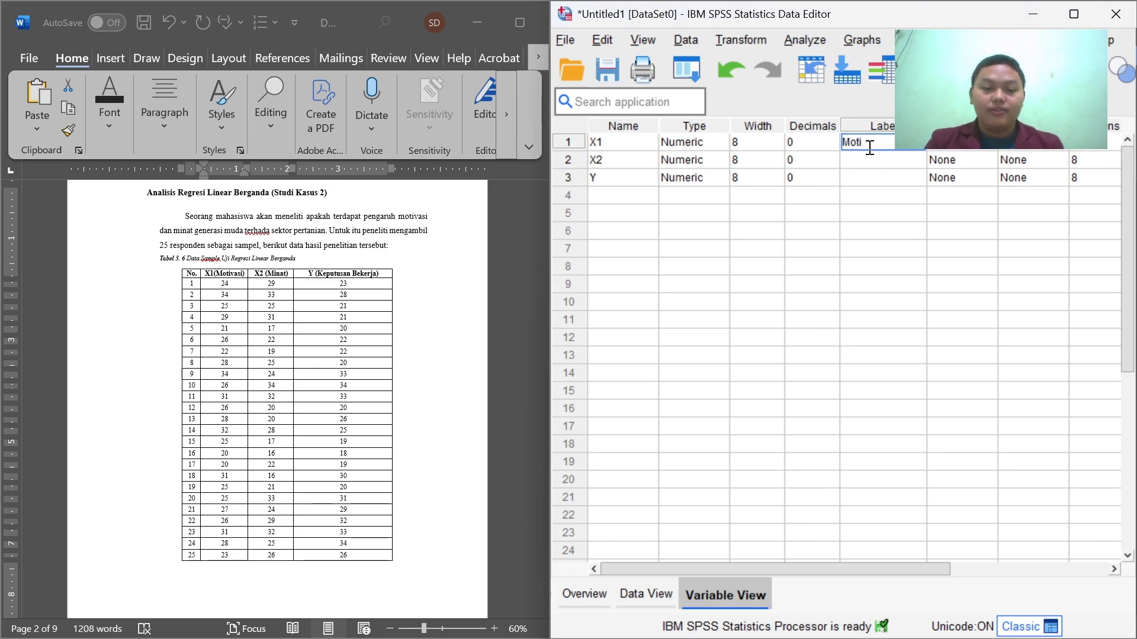
pyautogui.write('vasi')
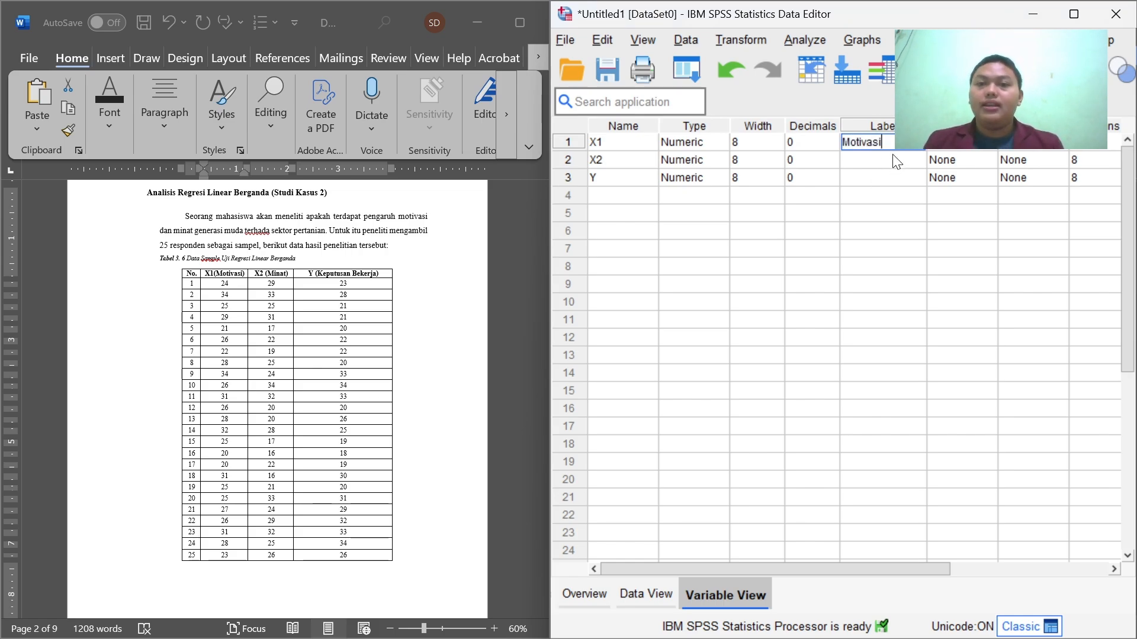
pyautogui.press('Return')
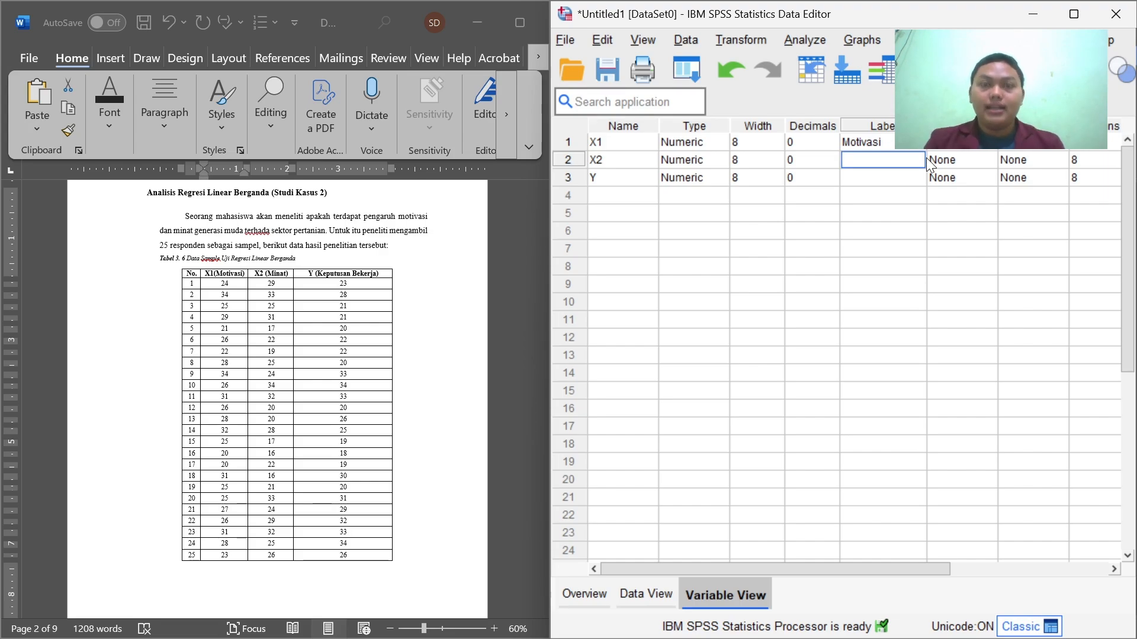
pyautogui.write('Minat')
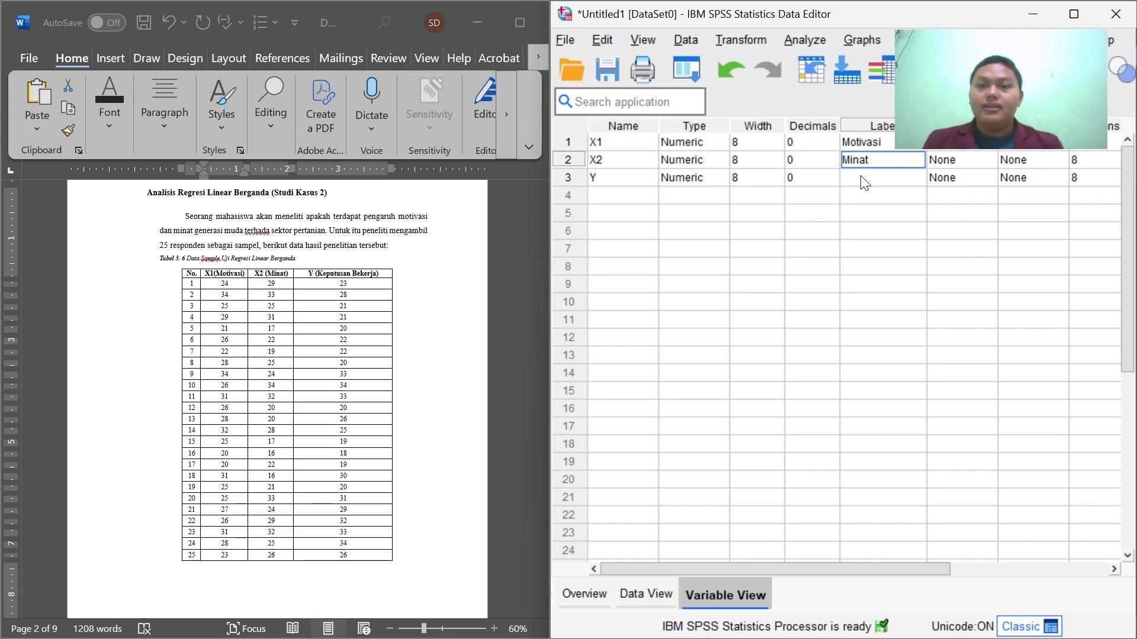
pyautogui.press('Return')
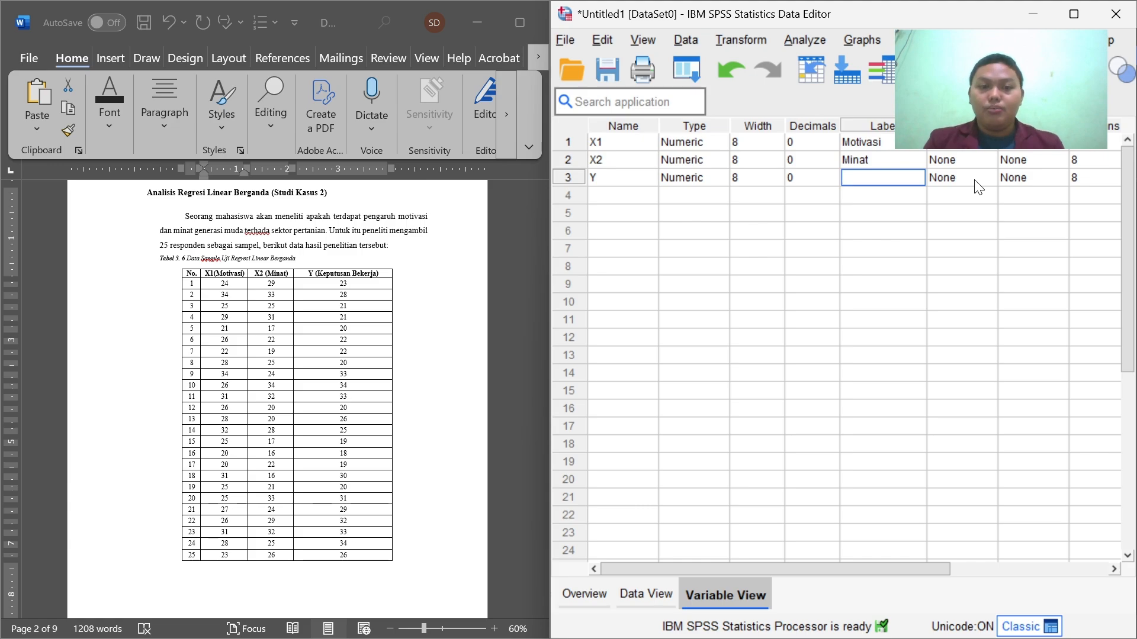
pyautogui.write('Keputusa')
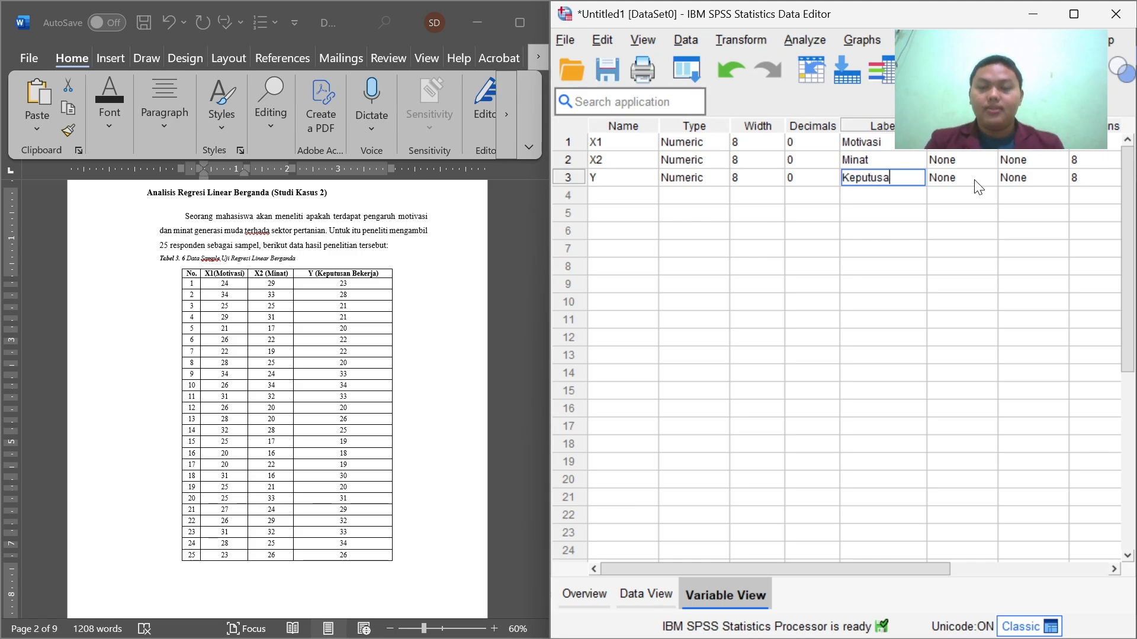
pyautogui.write('n Bekerja')
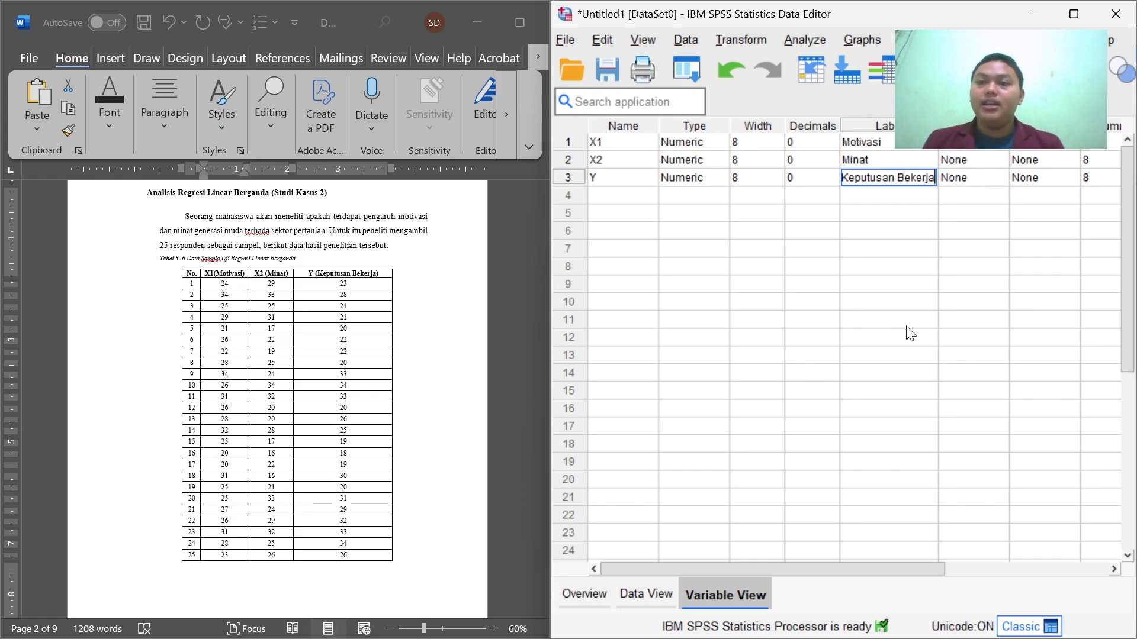
# Set the measurement level of all three variables to Scale
pyautogui.moveTo(751, 567); pyautogui.dragTo(911, 568)
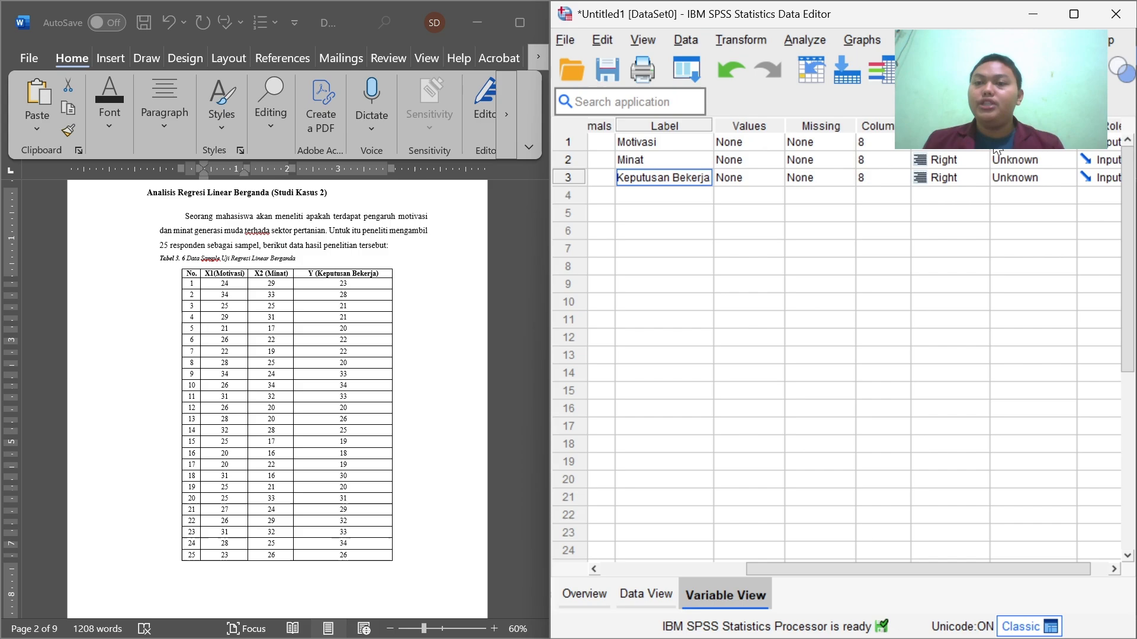
pyautogui.click(1023, 144)
pyautogui.click(1022, 155)
pyautogui.click(1021, 158)
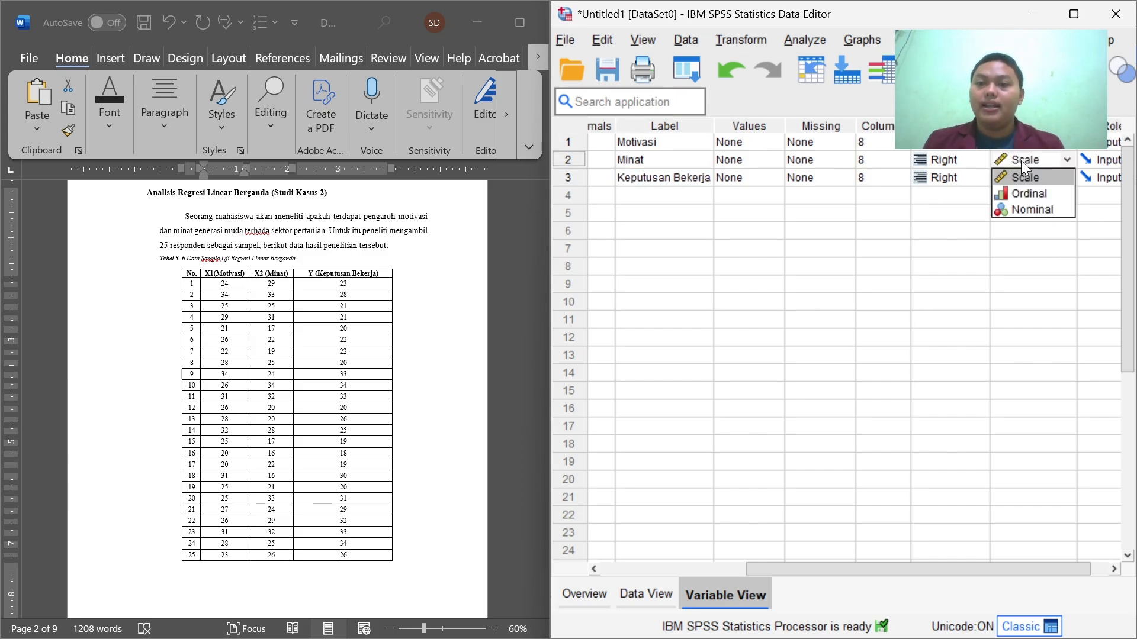
pyautogui.click(1022, 170)
pyautogui.click(1030, 177)
pyautogui.click(1030, 188)
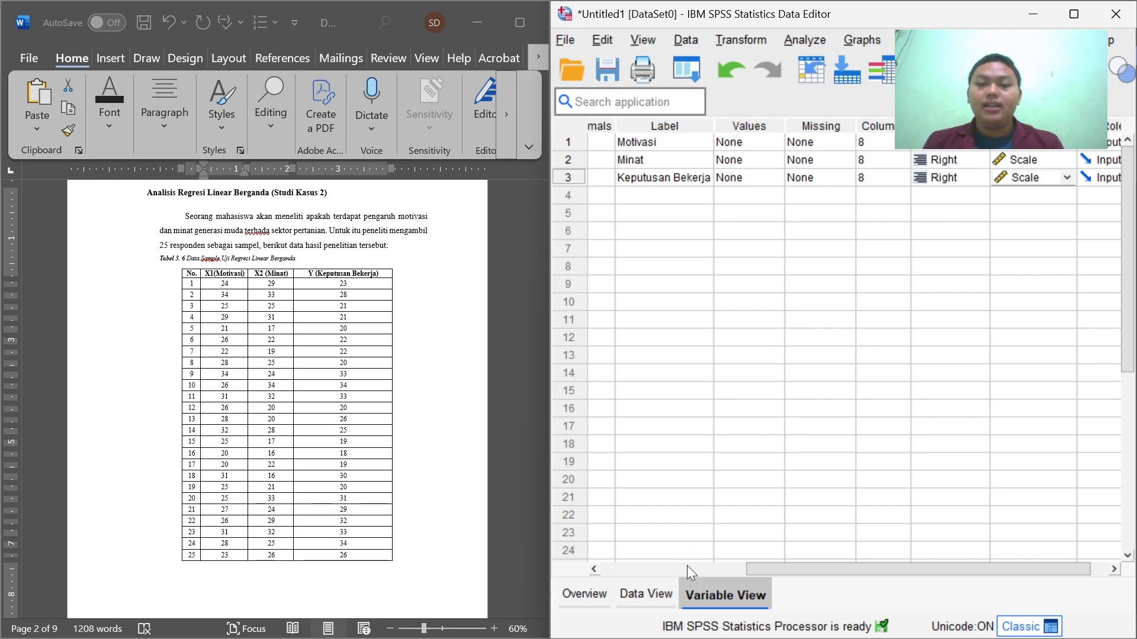
# Set up a linear regression with Motivasi [X1] and Minat [X2] as independents and Keputusan Bekerja [Y] as the dependent
pyautogui.click(651, 598)
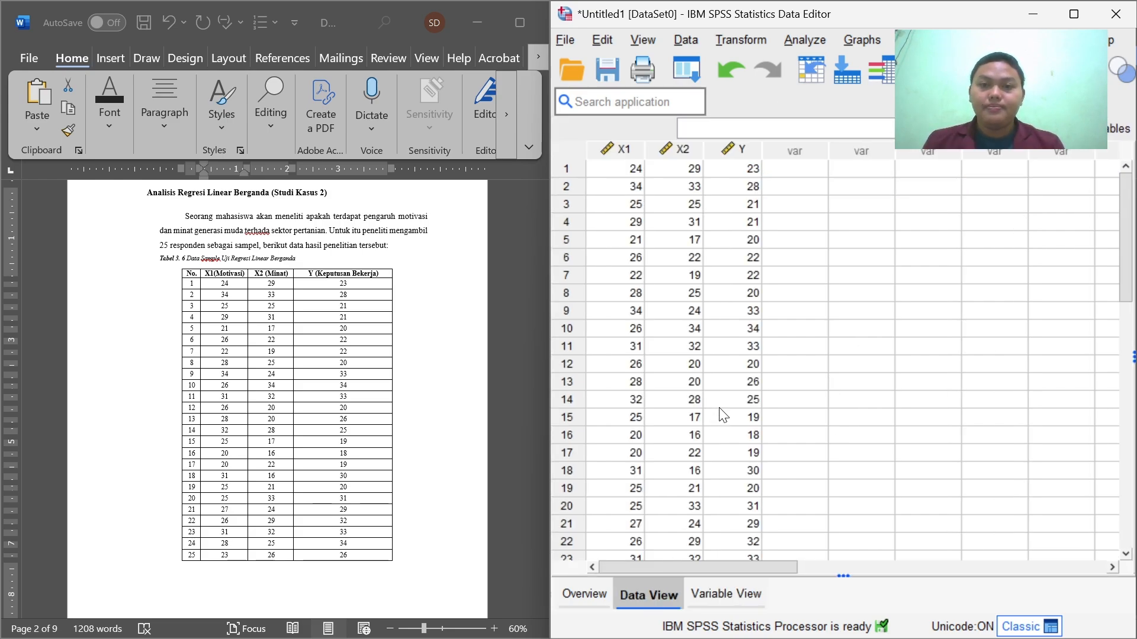
pyautogui.click(817, 42)
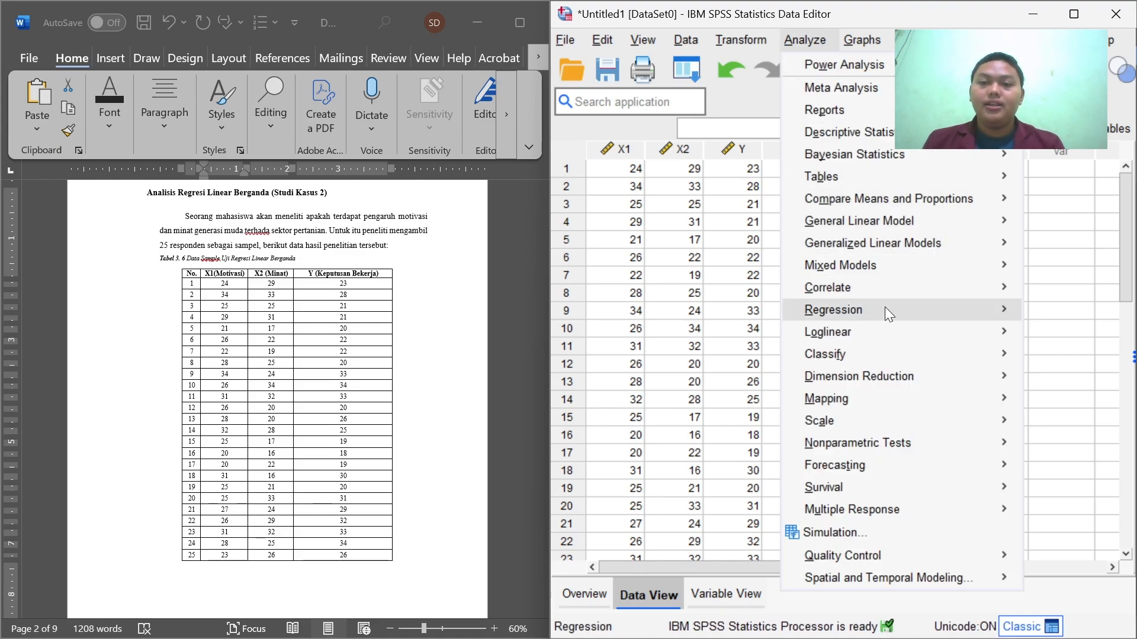
pyautogui.moveTo(841, 311)
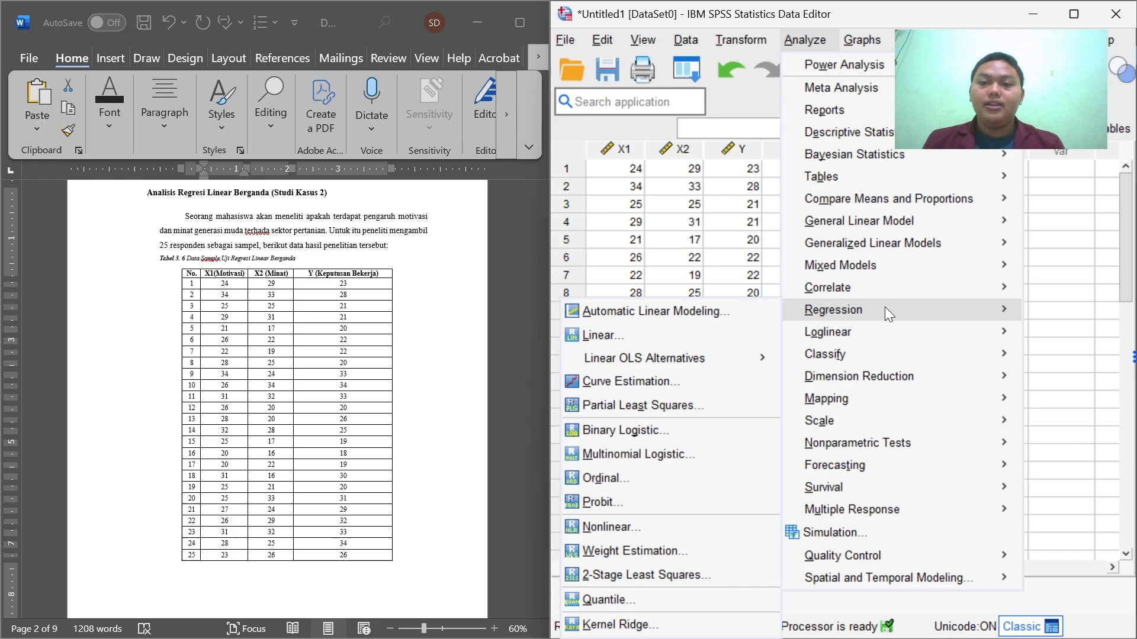
pyautogui.click(672, 332)
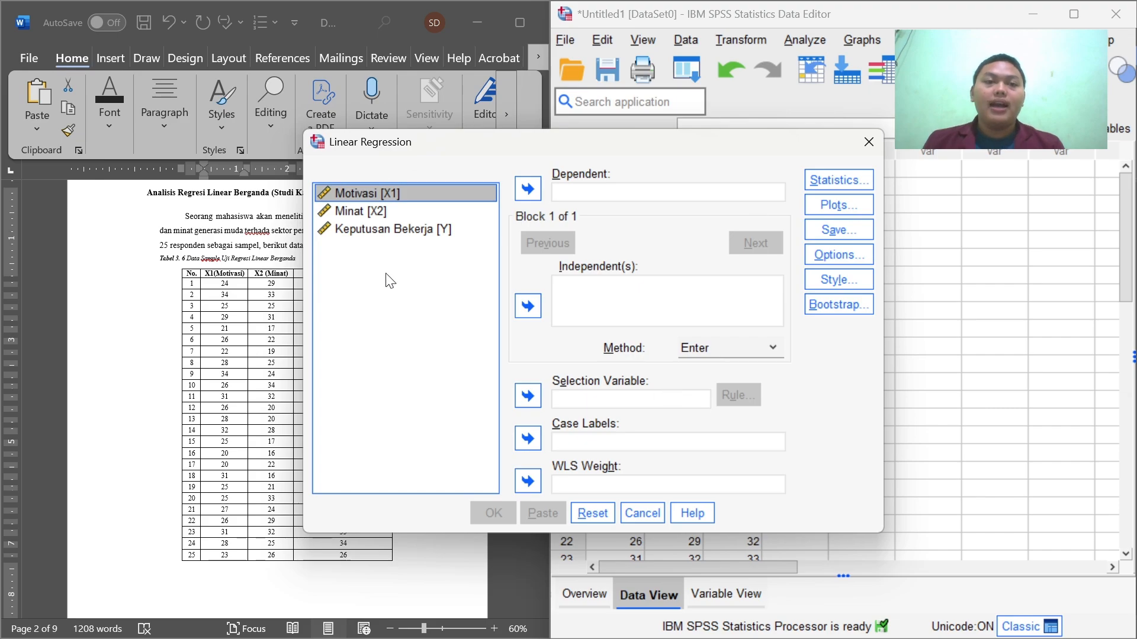
pyautogui.moveTo(500, 146)
pyautogui.mouseDown()
pyautogui.moveTo(515, 124)
pyautogui.moveTo(510, 135)
pyautogui.mouseUp()
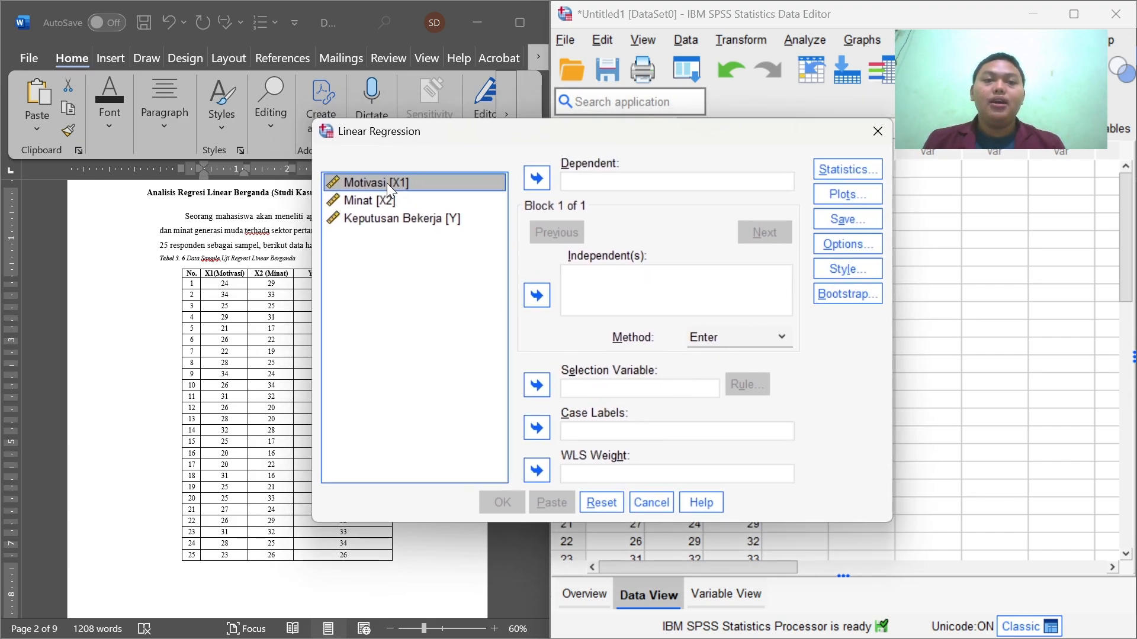
pyautogui.keyDown('shift'); pyautogui.click(392, 203); pyautogui.keyUp('shift')
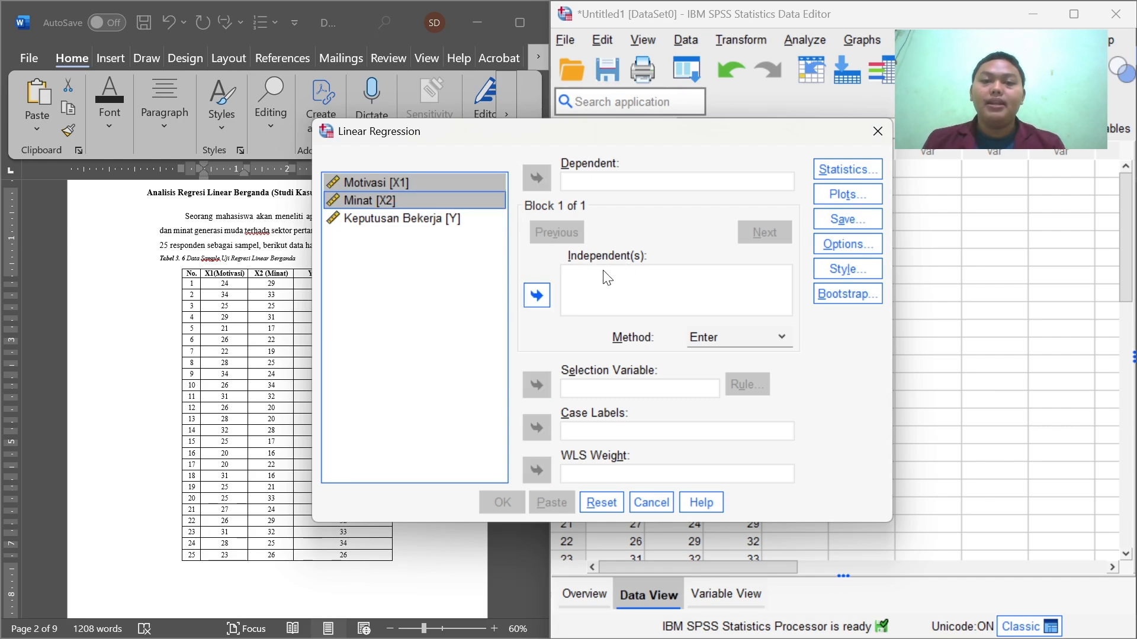
pyautogui.click(526, 291)
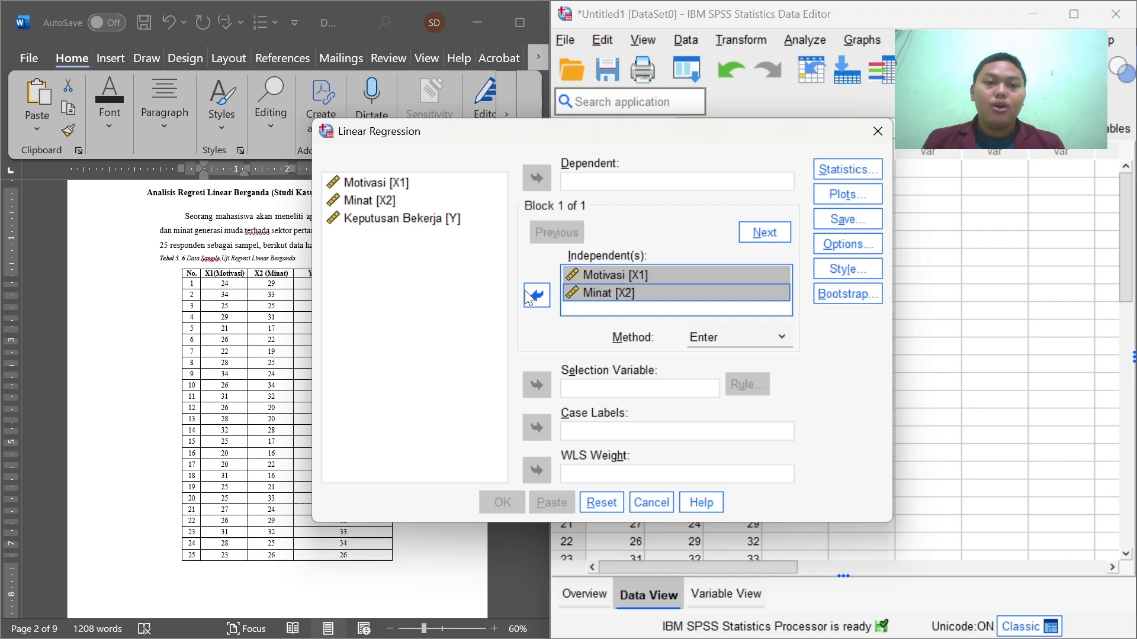
pyautogui.click(426, 223)
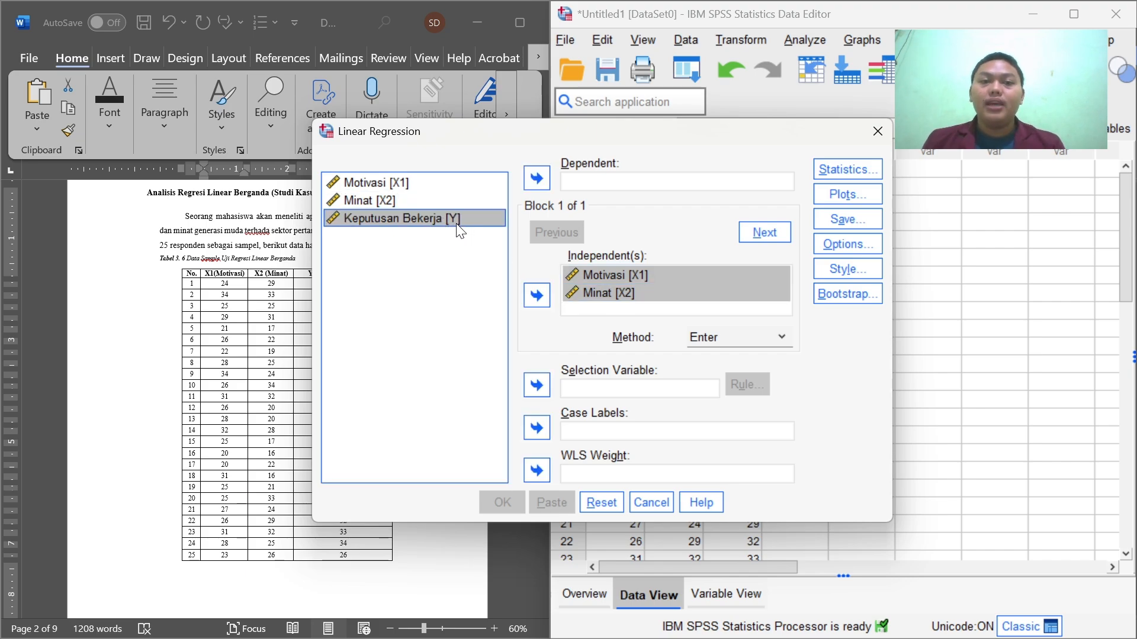
pyautogui.click(537, 180)
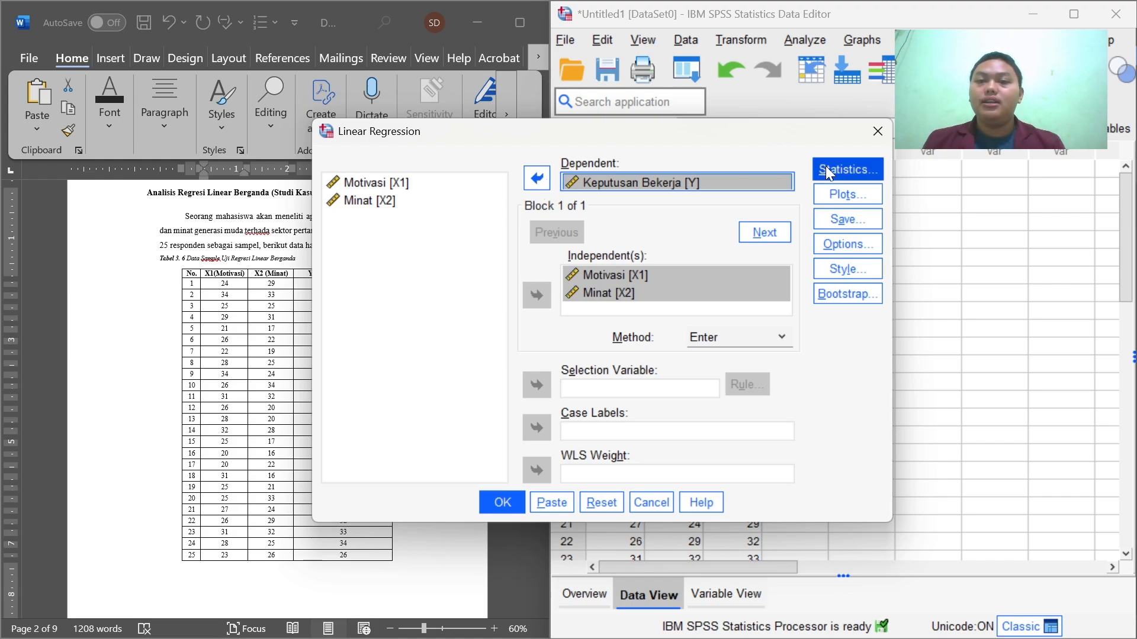
# Add the Durbin-Watson residual test to the linear regression statistics
pyautogui.click(845, 172)
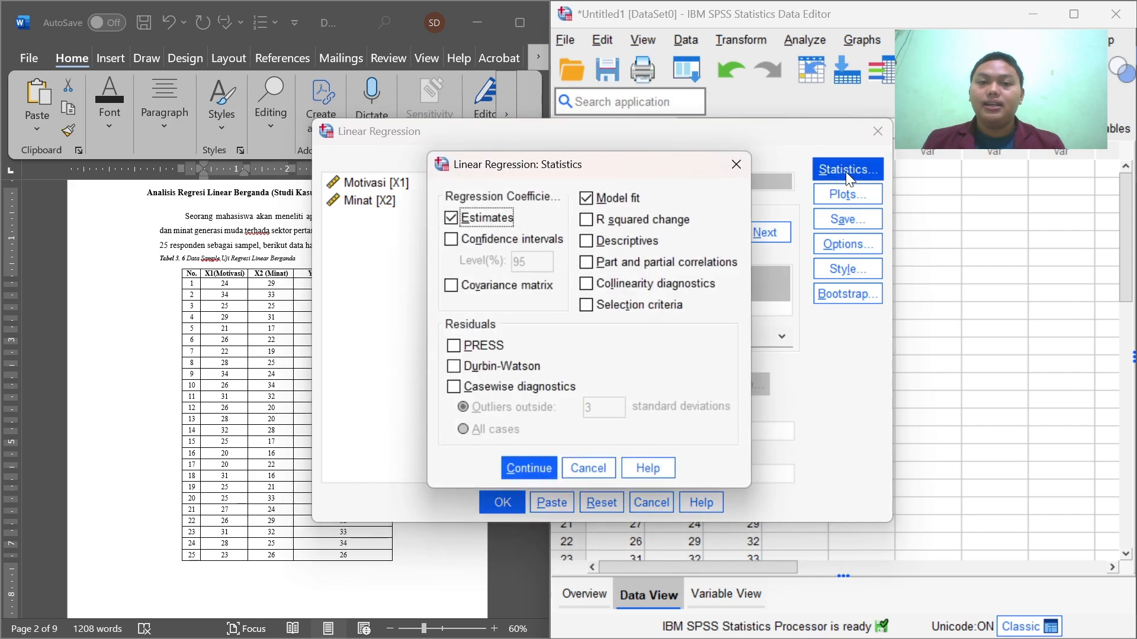
pyautogui.click(458, 365)
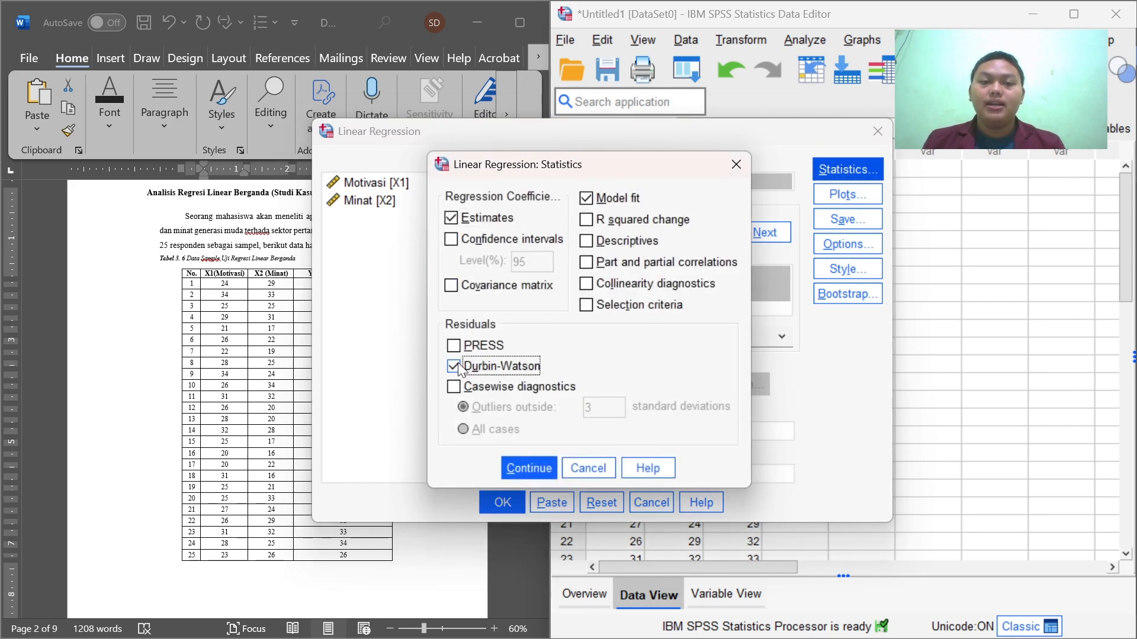
pyautogui.click(517, 468)
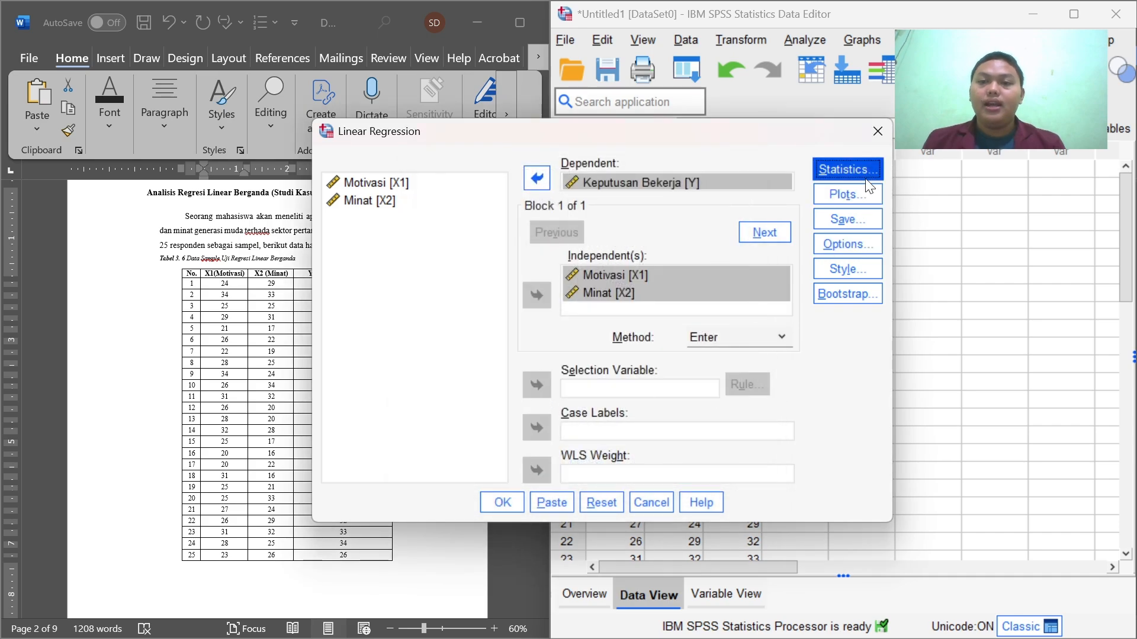
# Configure the regression plots with *ZPRED on X, *SRESID on Y and a normal probability plot
pyautogui.click(844, 195)
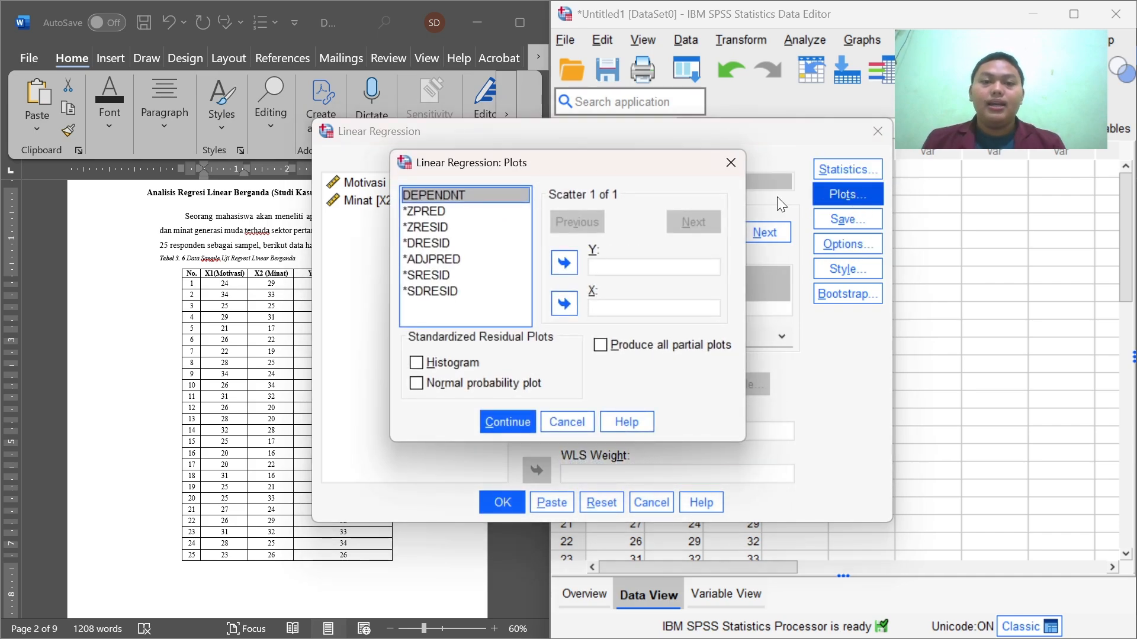
pyautogui.click(417, 212)
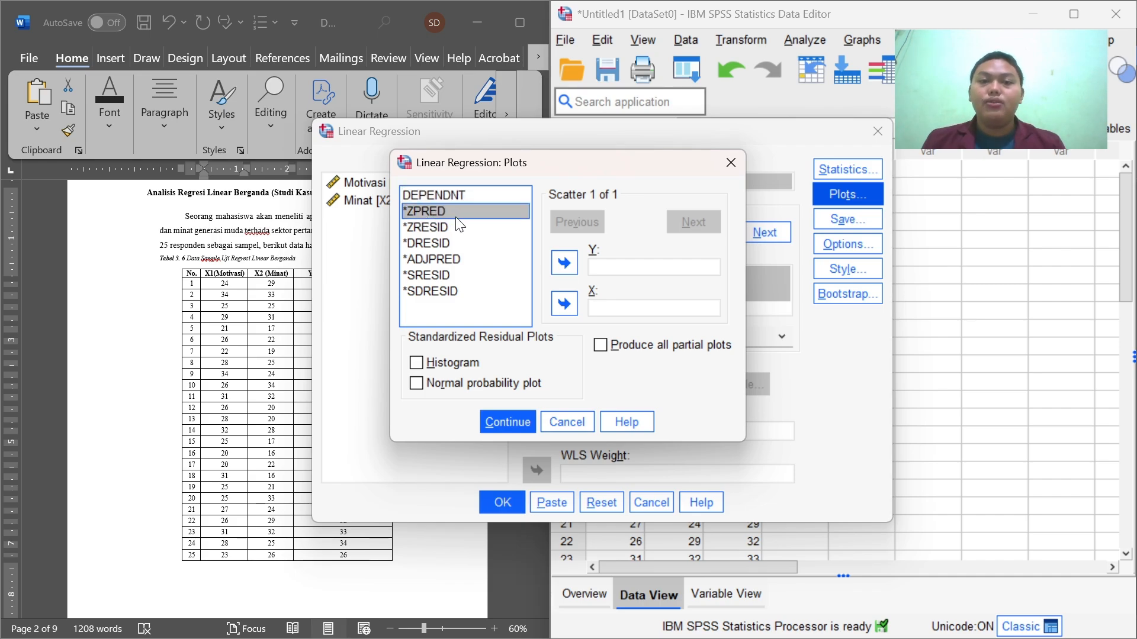
pyautogui.click(565, 304)
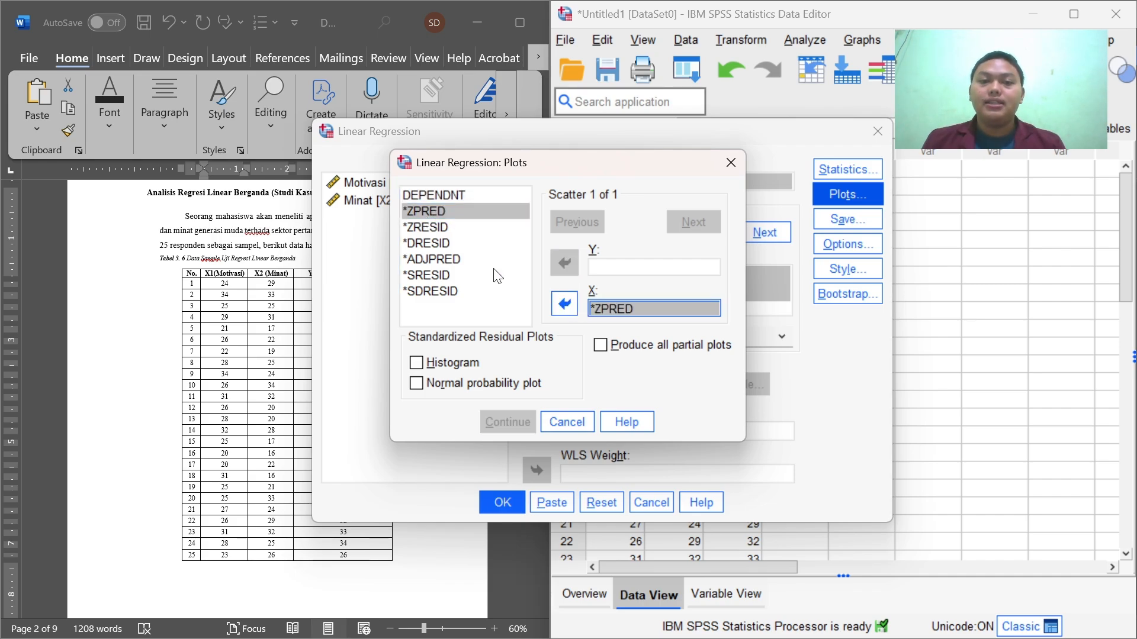
pyautogui.click(424, 276)
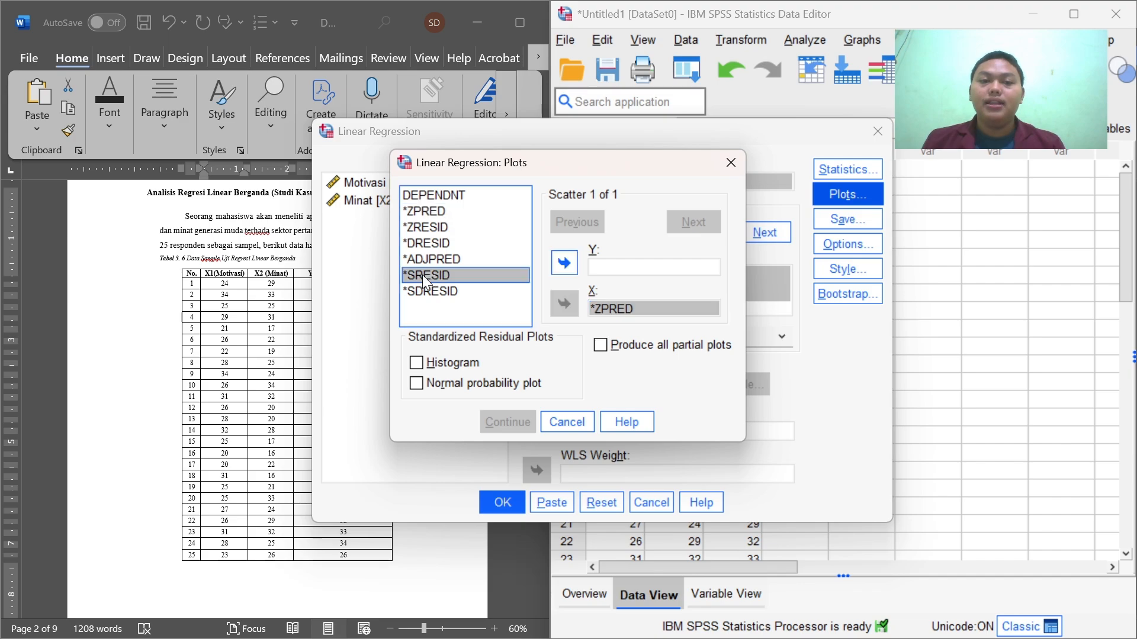
pyautogui.click(569, 260)
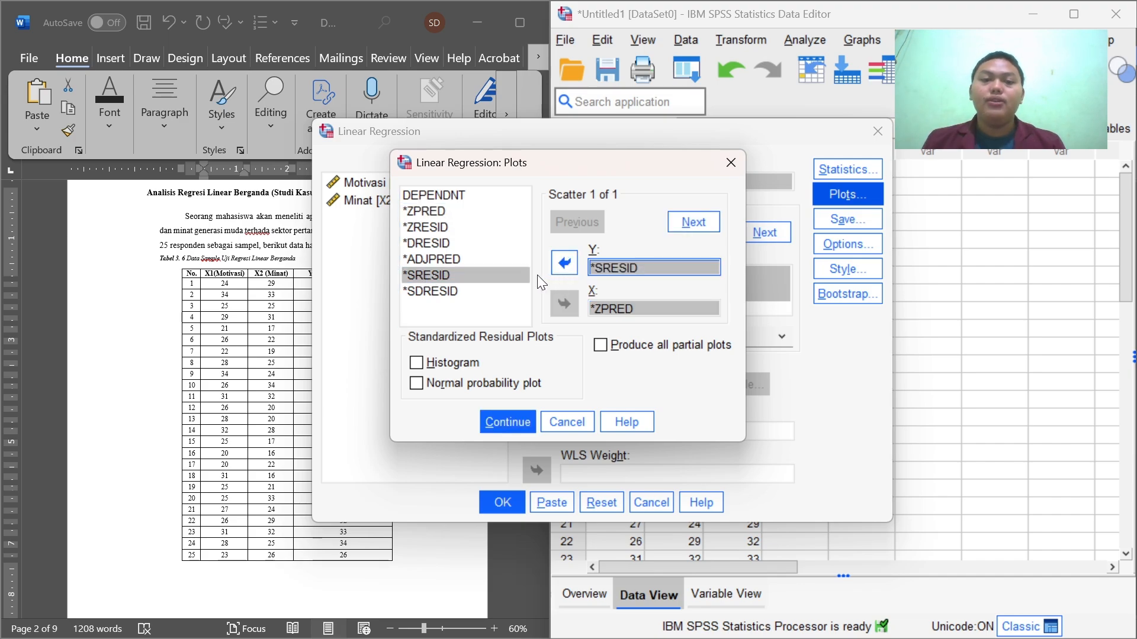
pyautogui.click(416, 383)
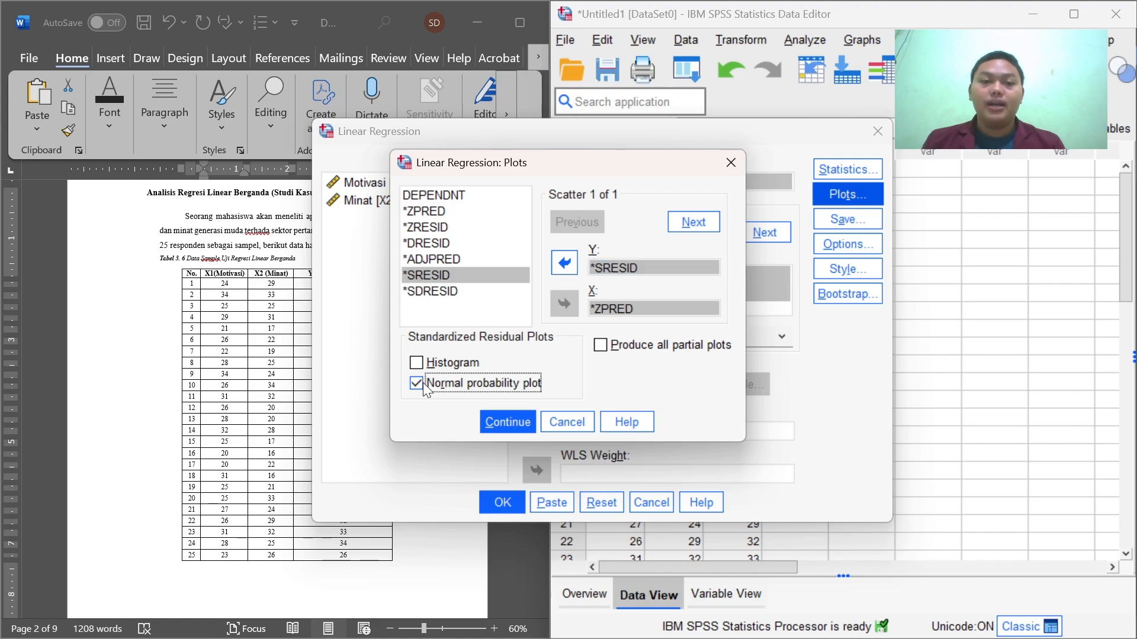
pyautogui.click(513, 421)
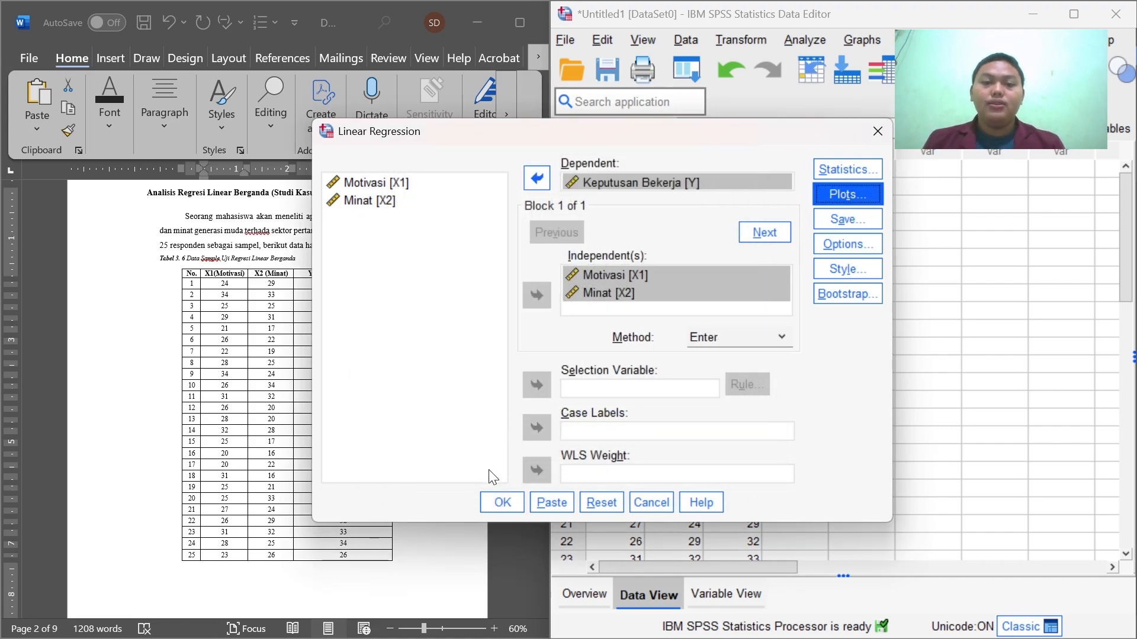
# Run the linear regression and view its output in the maximized Statistics Viewer
pyautogui.click(500, 505)
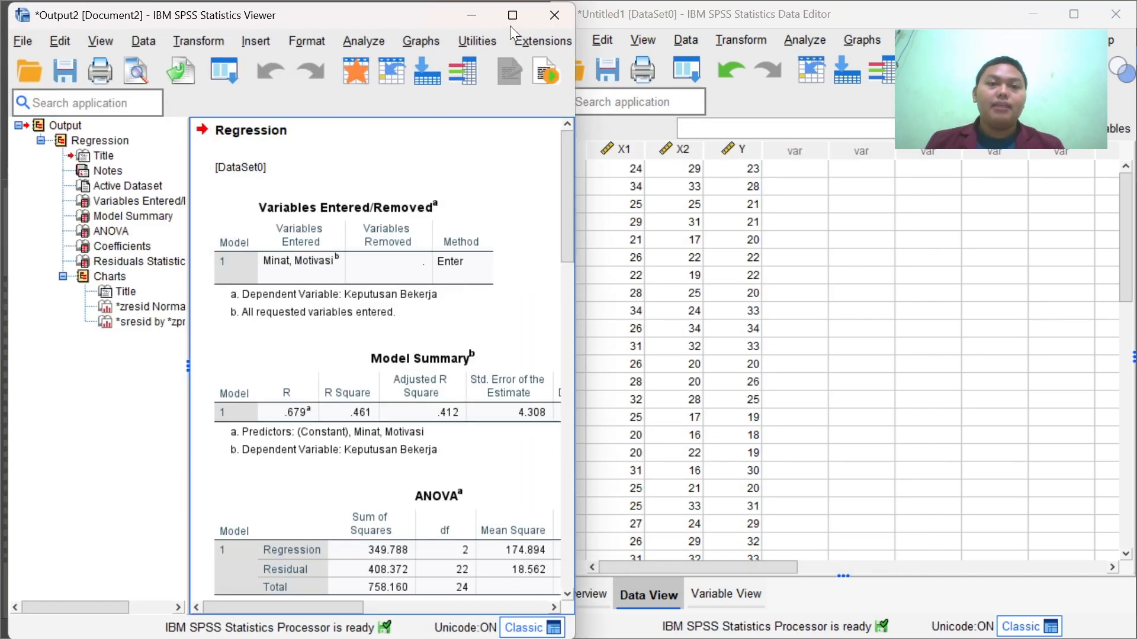
pyautogui.click(511, 17)
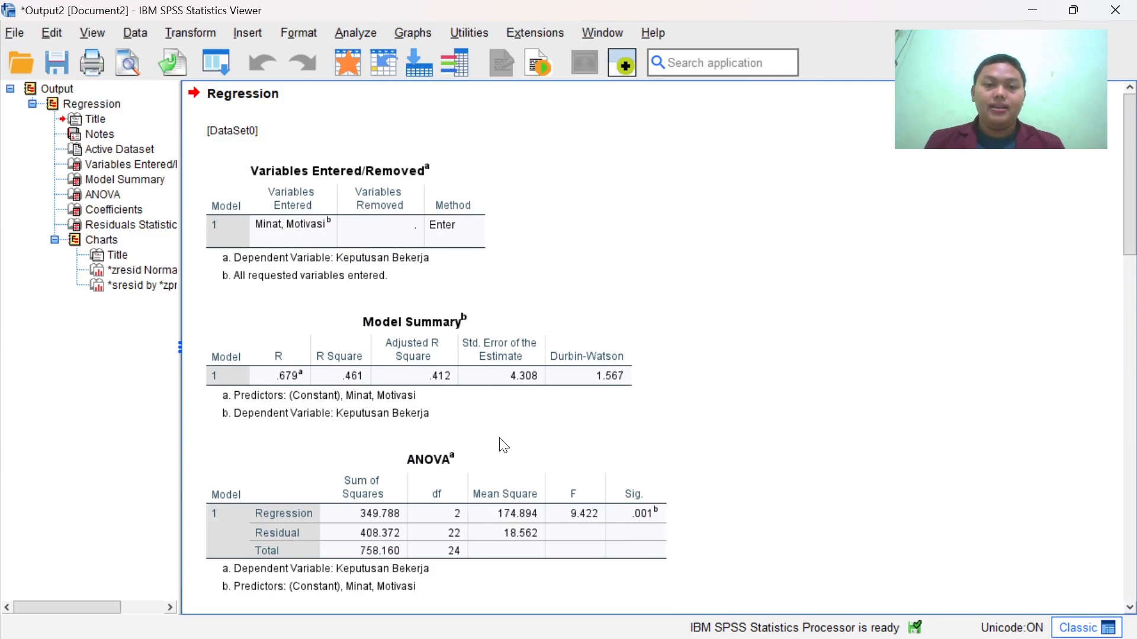
pyautogui.scroll(-8, 504, 445)
pyautogui.scroll(8, 500, 439)
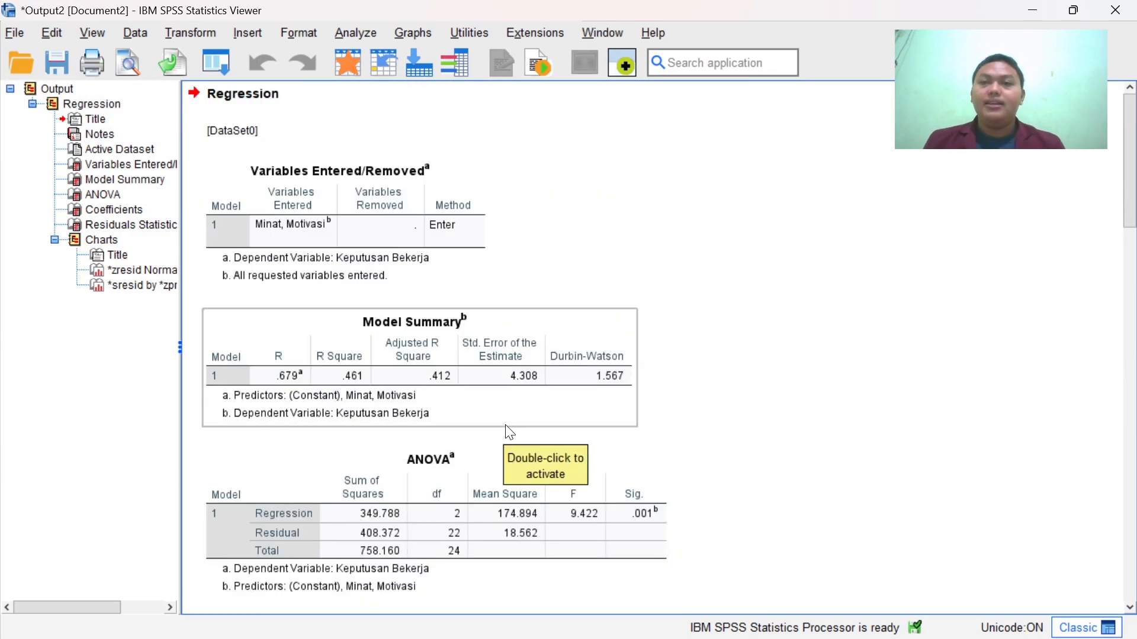
# Switch to the Word document in a maximized window and read the Variables Entered/Removed table with its interpretation
pyautogui.click(1033, 18)
pyautogui.scroll(-1, 367, 291)
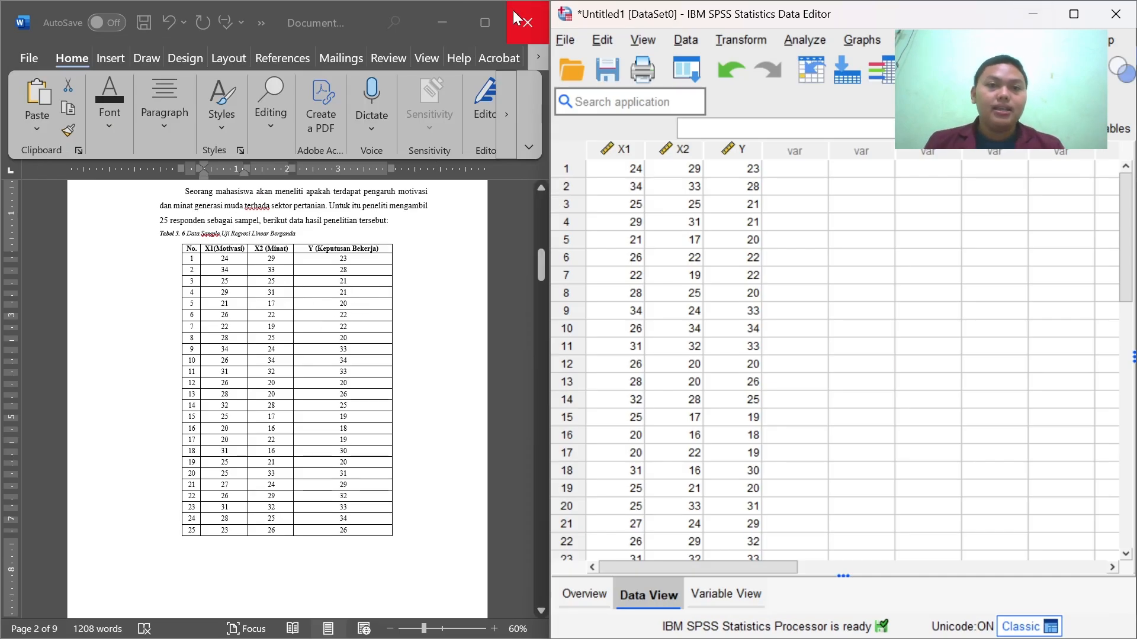
pyautogui.click(513, 23)
pyautogui.keyDown('ctrl'); pyautogui.scroll(5, 661, 267); pyautogui.keyUp('ctrl')
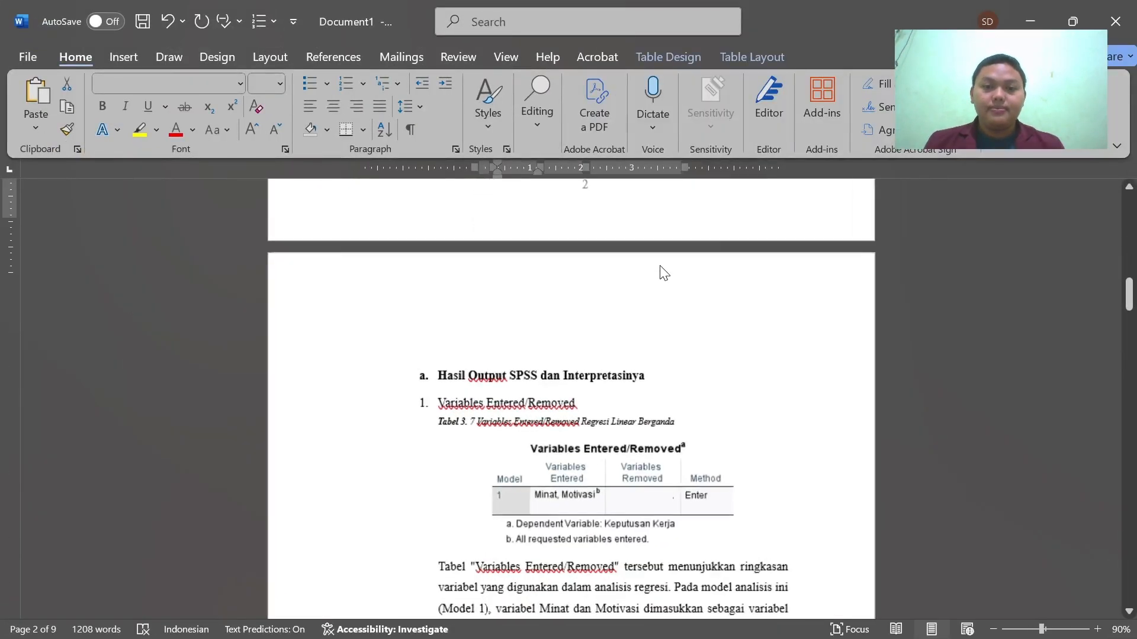
pyautogui.scroll(-1, 662, 259)
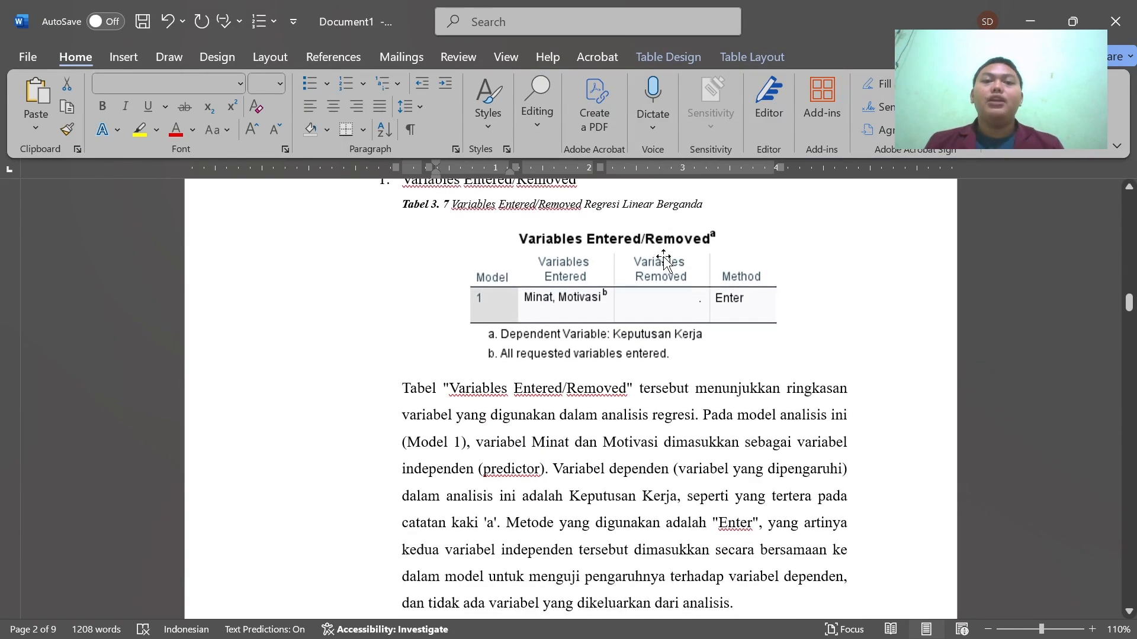
pyautogui.scroll(1, 662, 257)
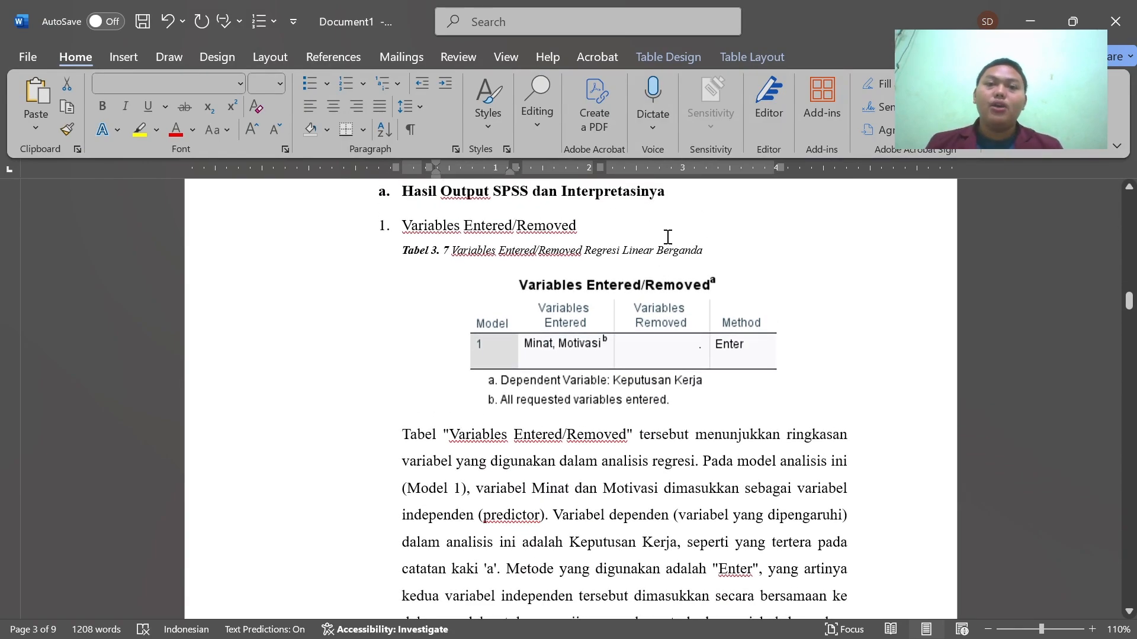
pyautogui.scroll(-2, 669, 236)
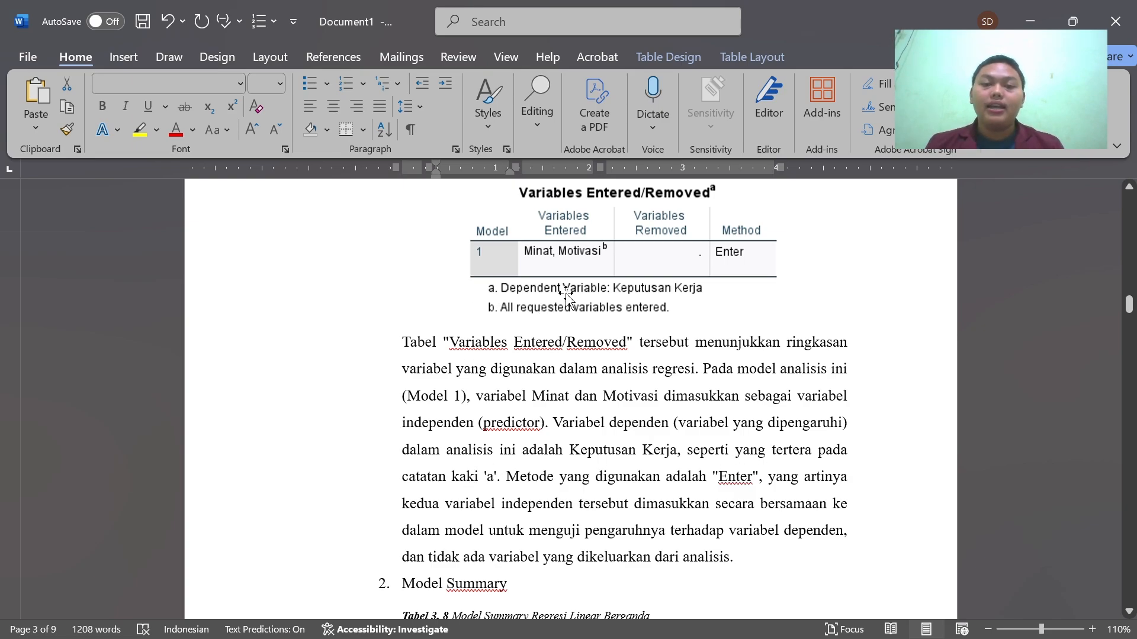
pyautogui.scroll(-3, 567, 295)
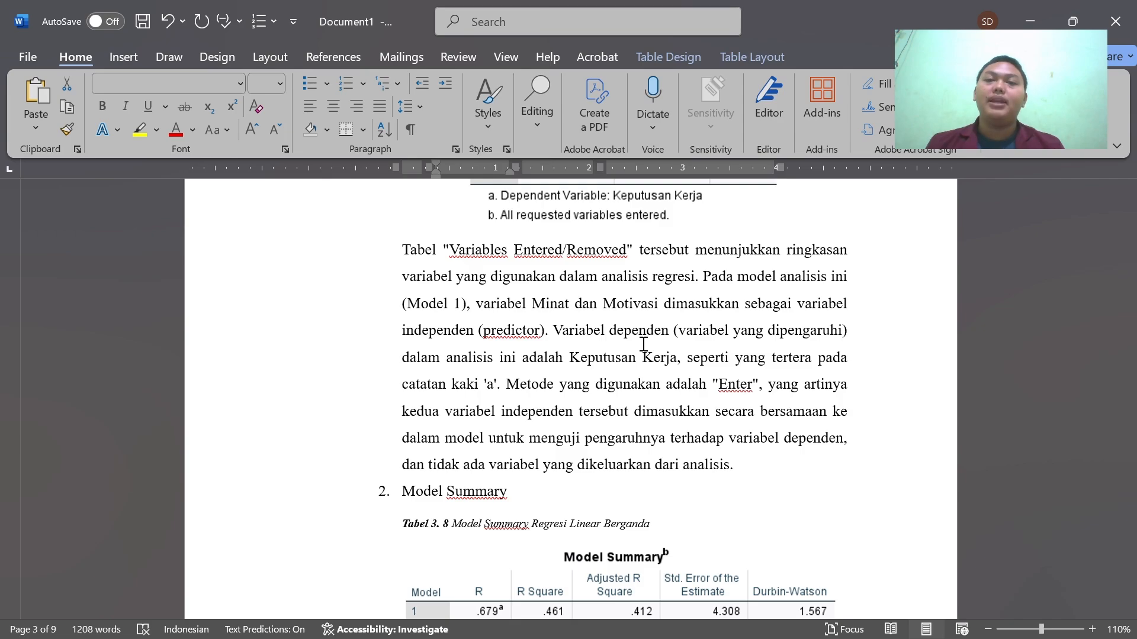
# Examine the Model Summary table and its interpretation of R, R Square and Durbin-Watson
pyautogui.scroll(-5, 644, 344)
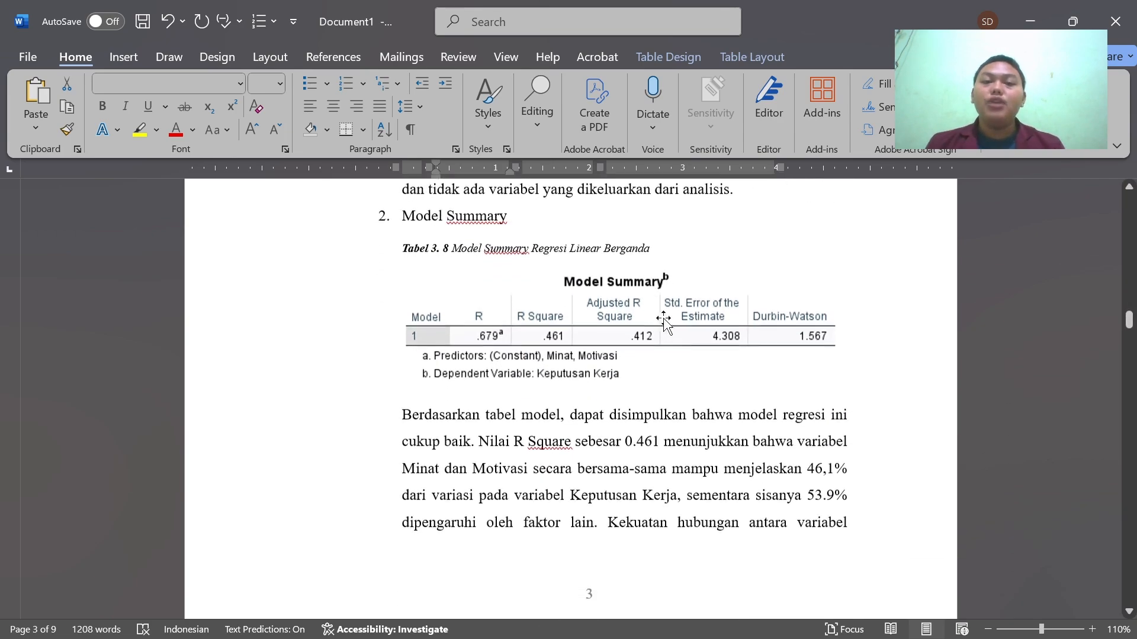
pyautogui.scroll(-1, 663, 320)
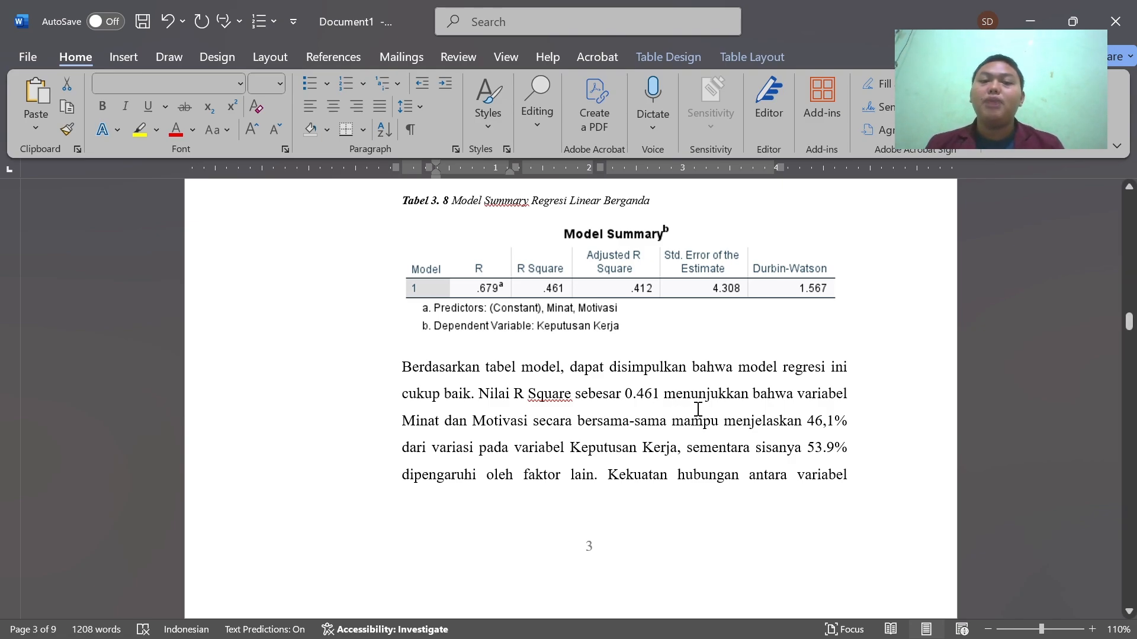
pyautogui.scroll(-4, 725, 387)
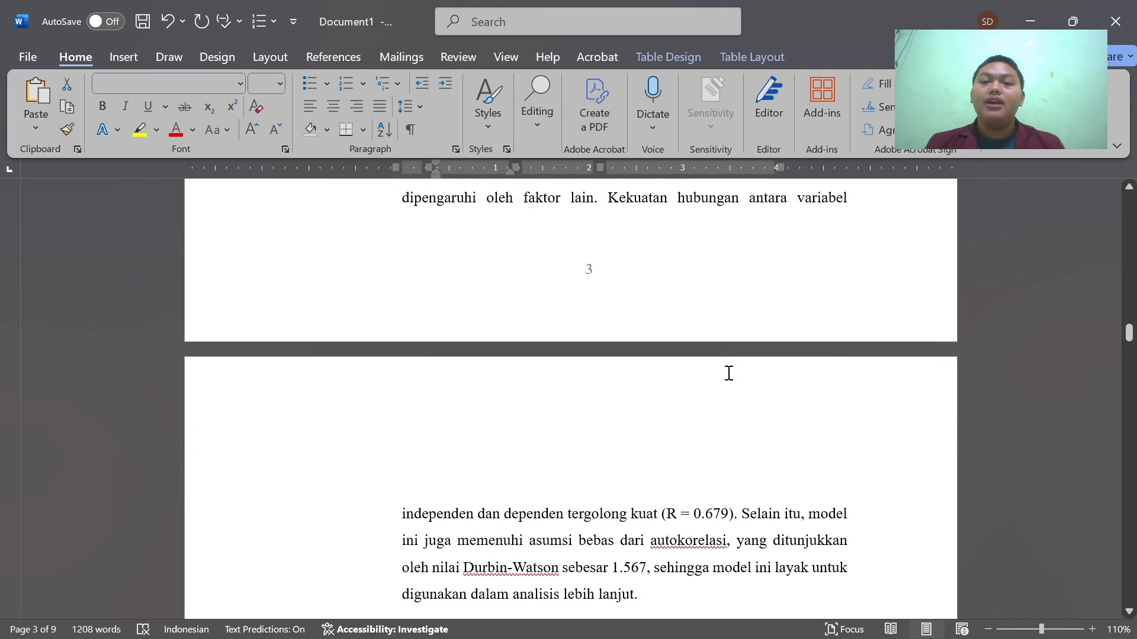
pyautogui.scroll(-2, 729, 369)
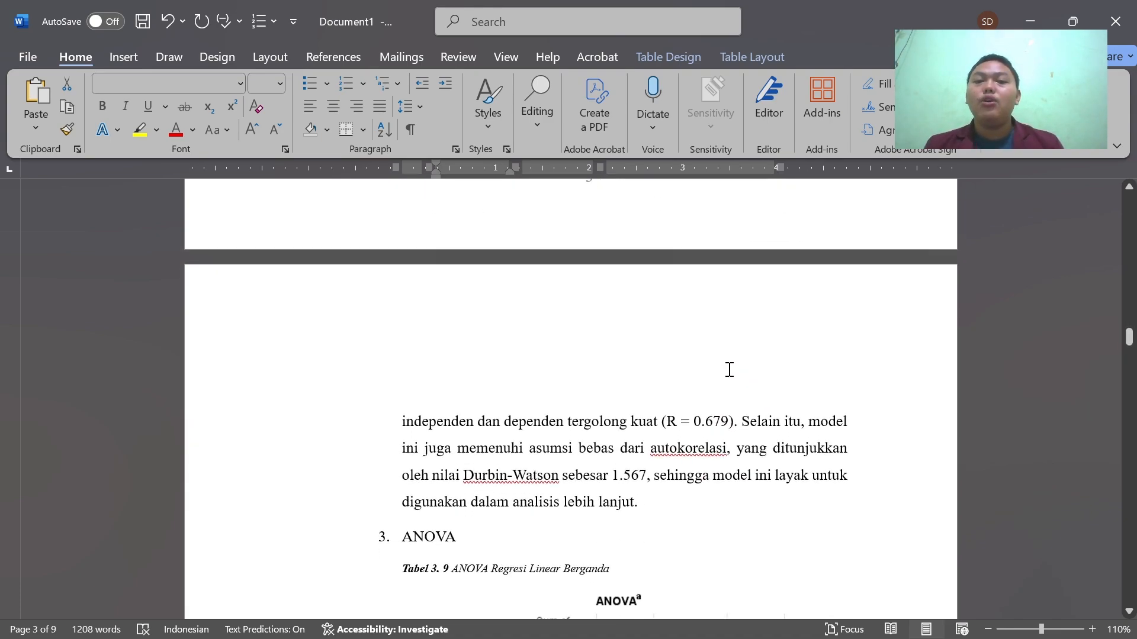
pyautogui.scroll(6, 730, 370)
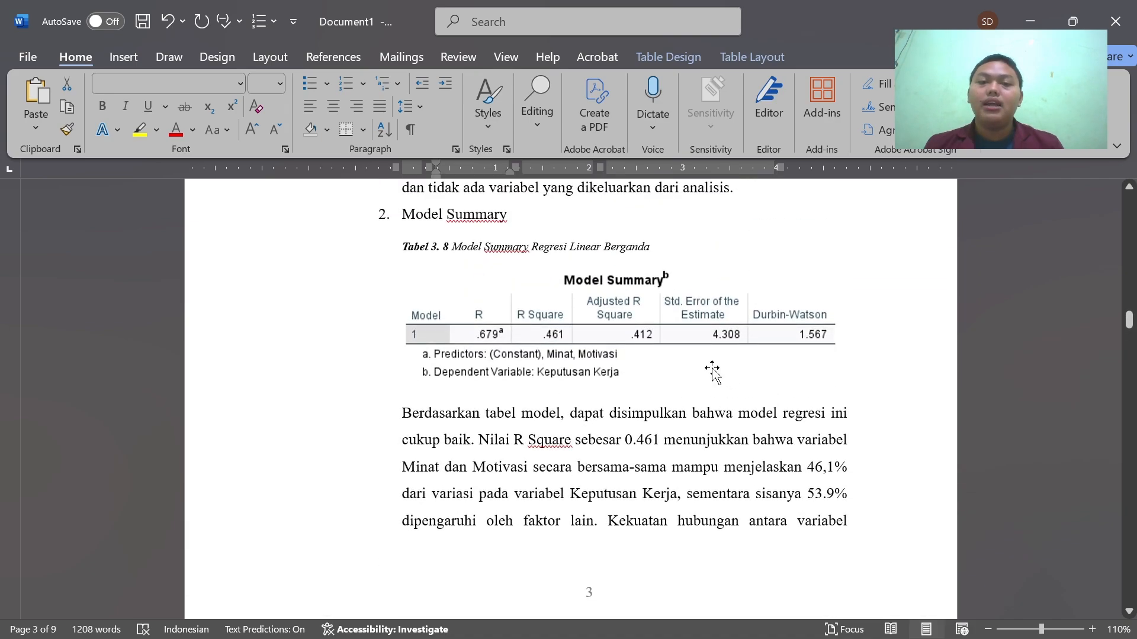
pyautogui.scroll(-1, 713, 370)
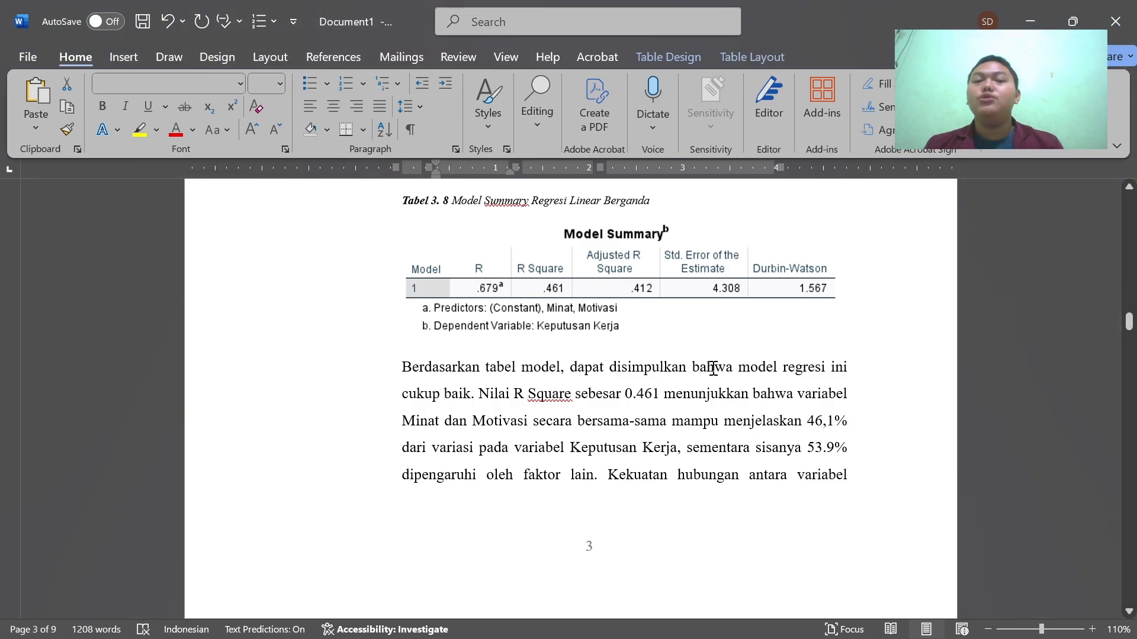
pyautogui.scroll(-5, 712, 368)
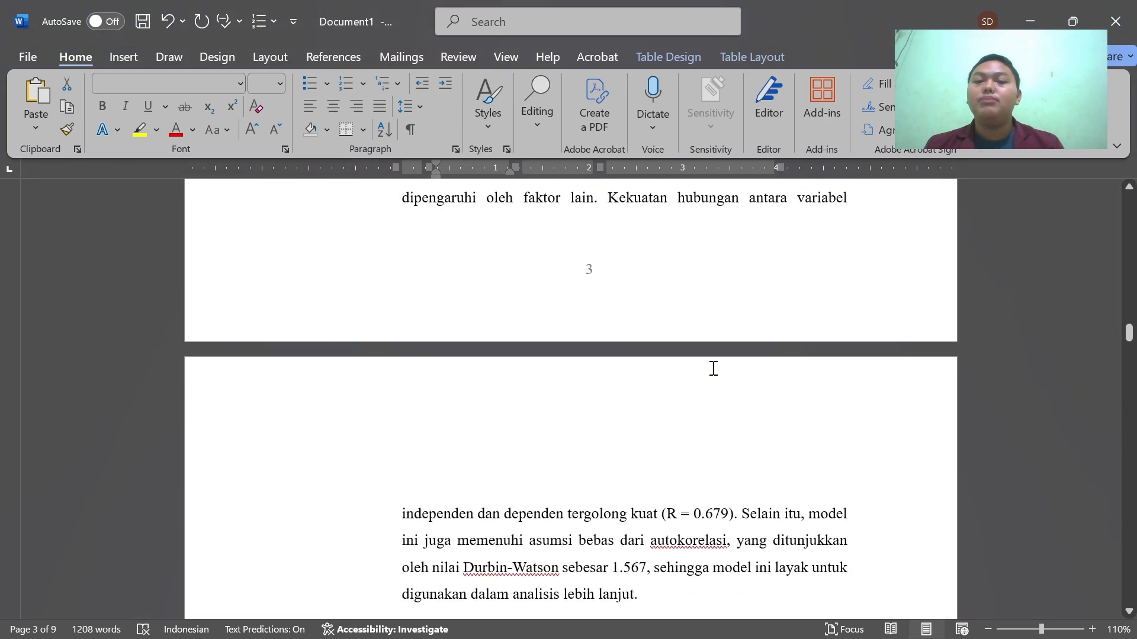
pyautogui.scroll(-2, 713, 369)
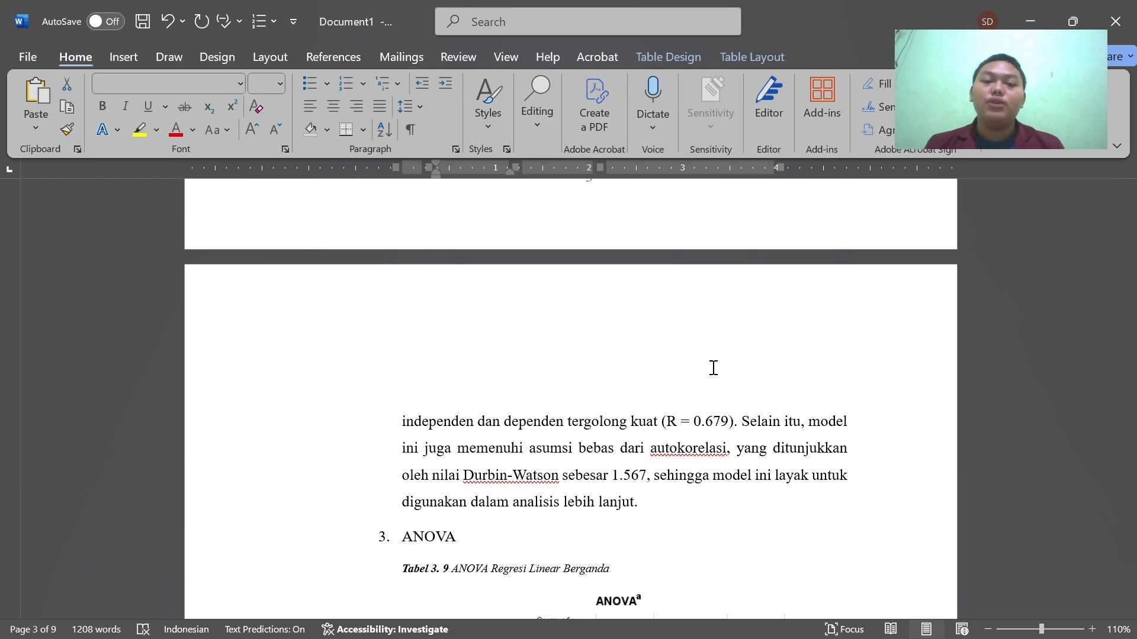
# Examine the ANOVA table and read the F-test hypotheses and the P-value decision criteria
pyautogui.scroll(-5, 713, 367)
pyautogui.keyDown('ctrl'); pyautogui.scroll(-1, 714, 367); pyautogui.keyUp('ctrl')
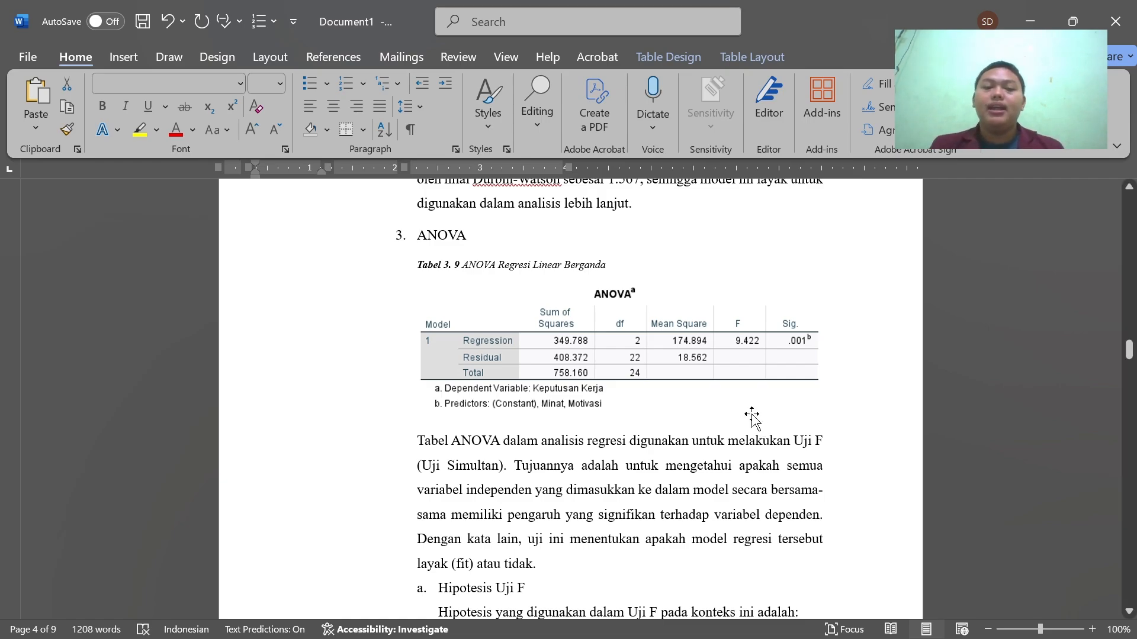
pyautogui.scroll(-5, 758, 421)
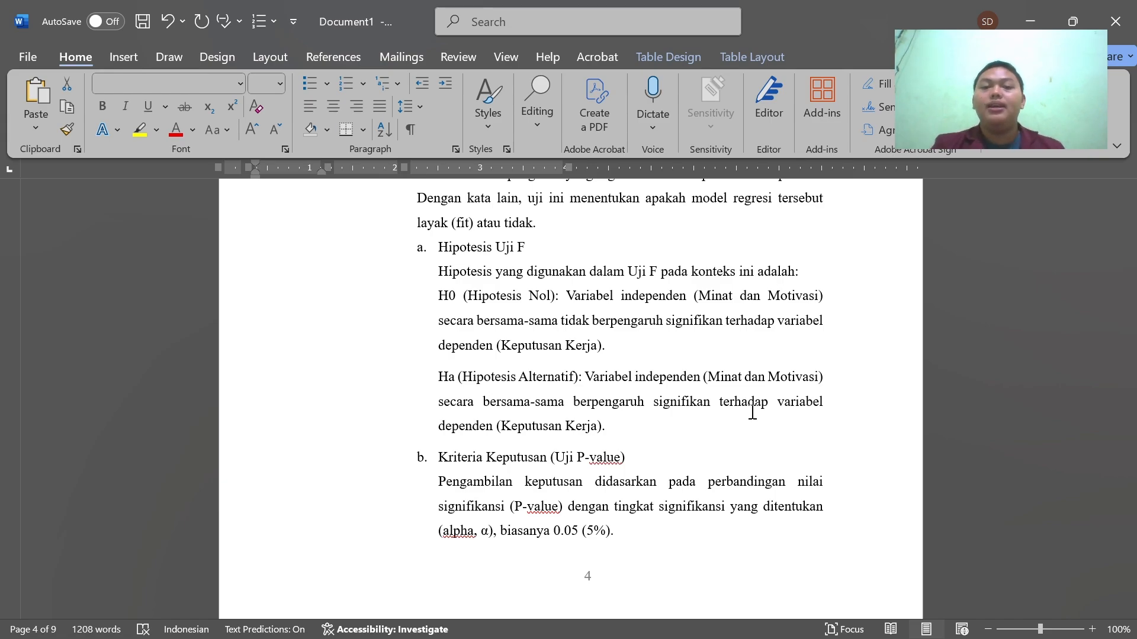
pyautogui.scroll(-5, 776, 393)
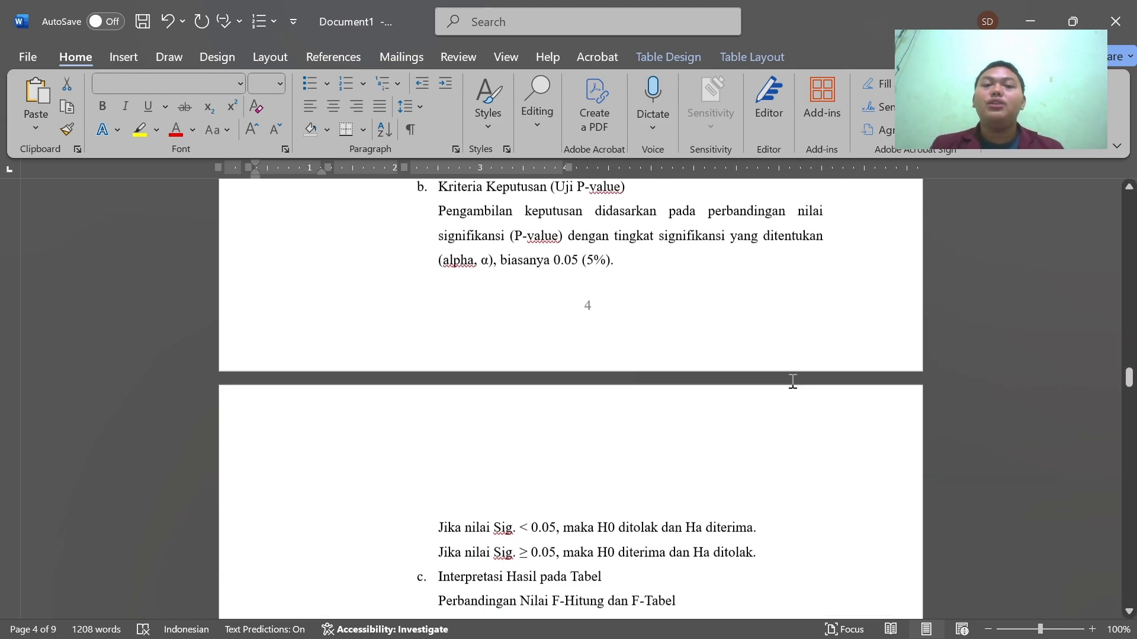
pyautogui.scroll(-1, 792, 381)
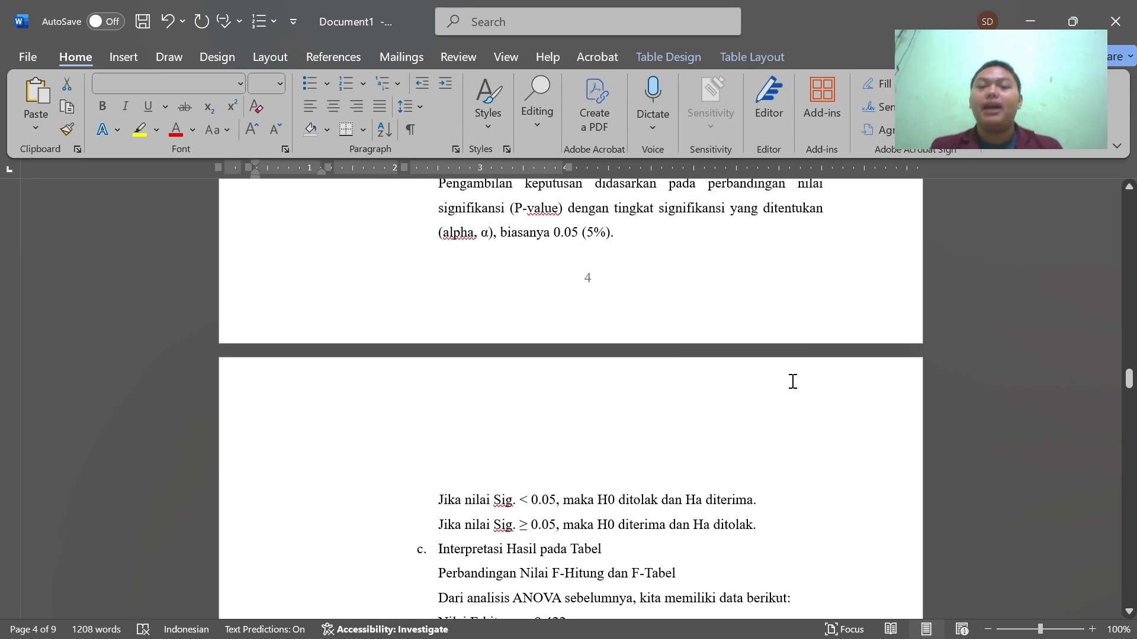
pyautogui.scroll(-2, 793, 382)
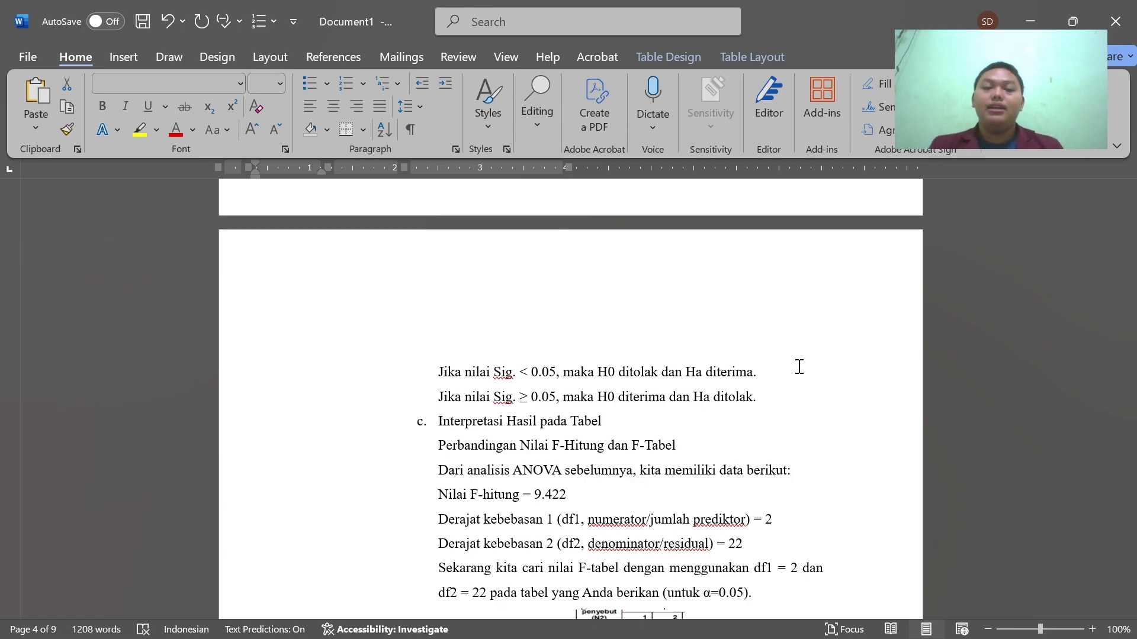
# Read the F-test interpretation comparing F-hitung with F-tabel, the significance value and the Kesimpulan section
pyautogui.scroll(-3, 798, 367)
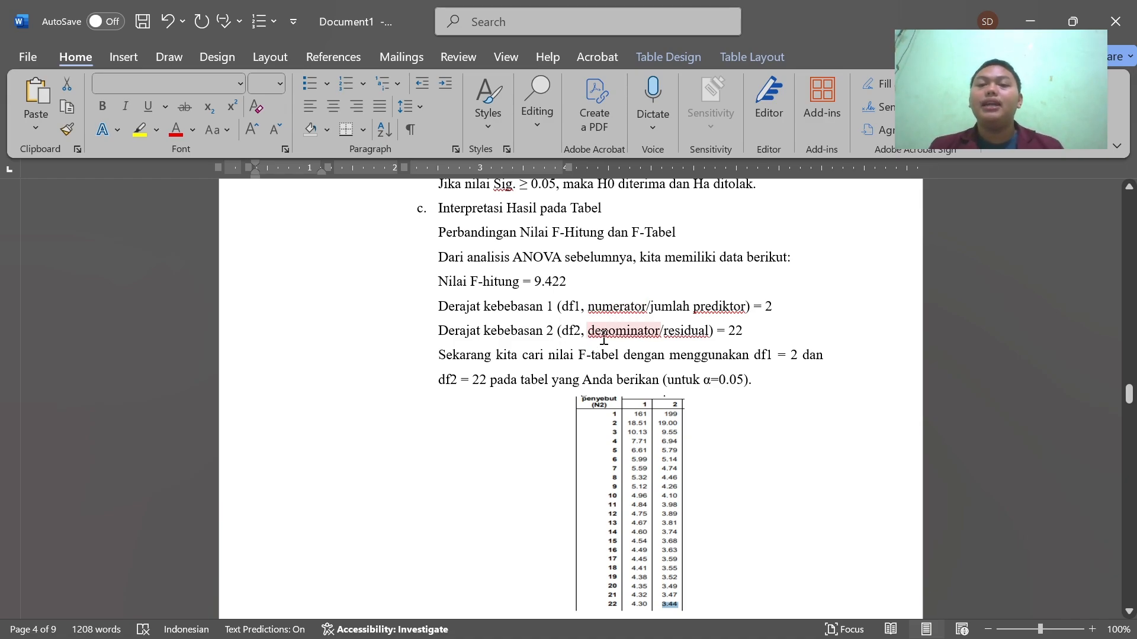
pyautogui.scroll(-1, 794, 327)
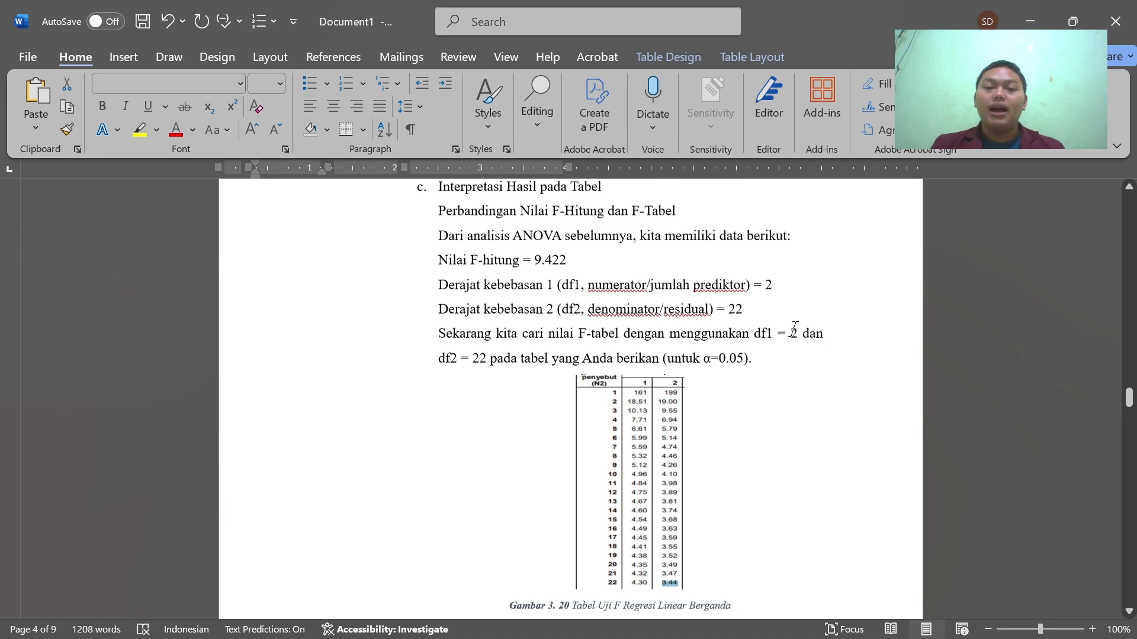
pyautogui.scroll(-3, 794, 327)
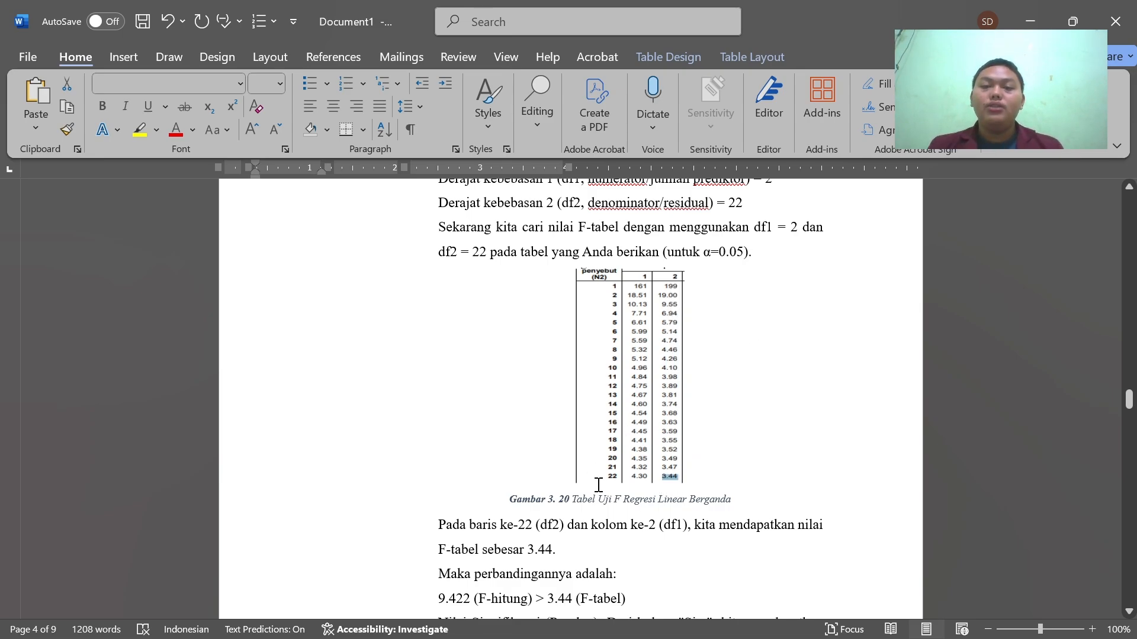
pyautogui.scroll(-3, 610, 483)
pyautogui.scroll(-3, 613, 456)
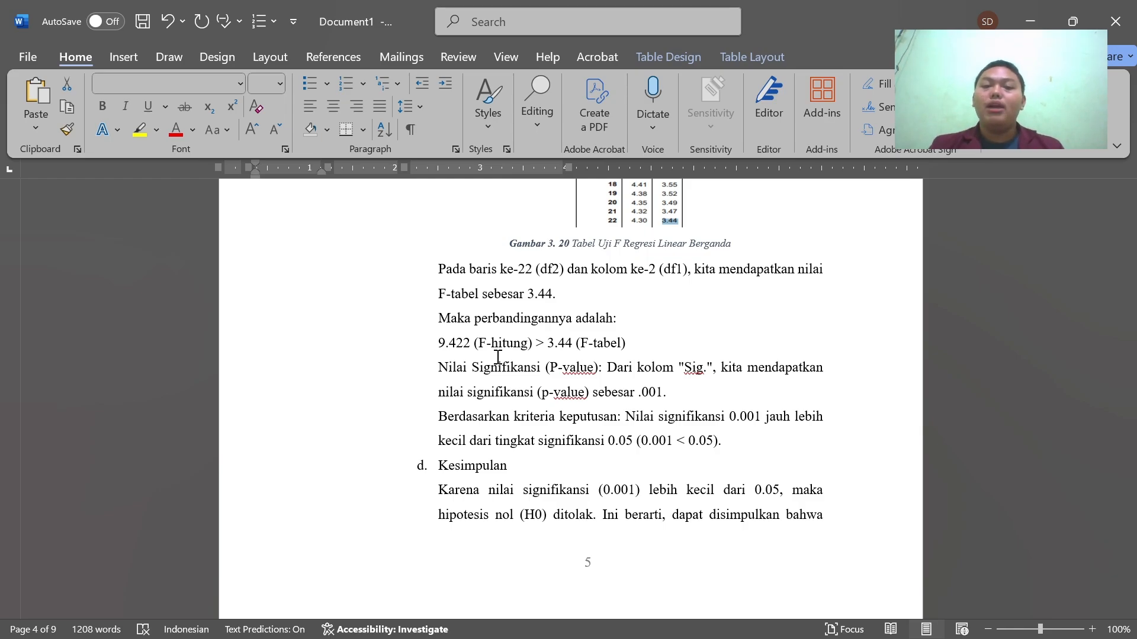
pyautogui.scroll(-2, 497, 357)
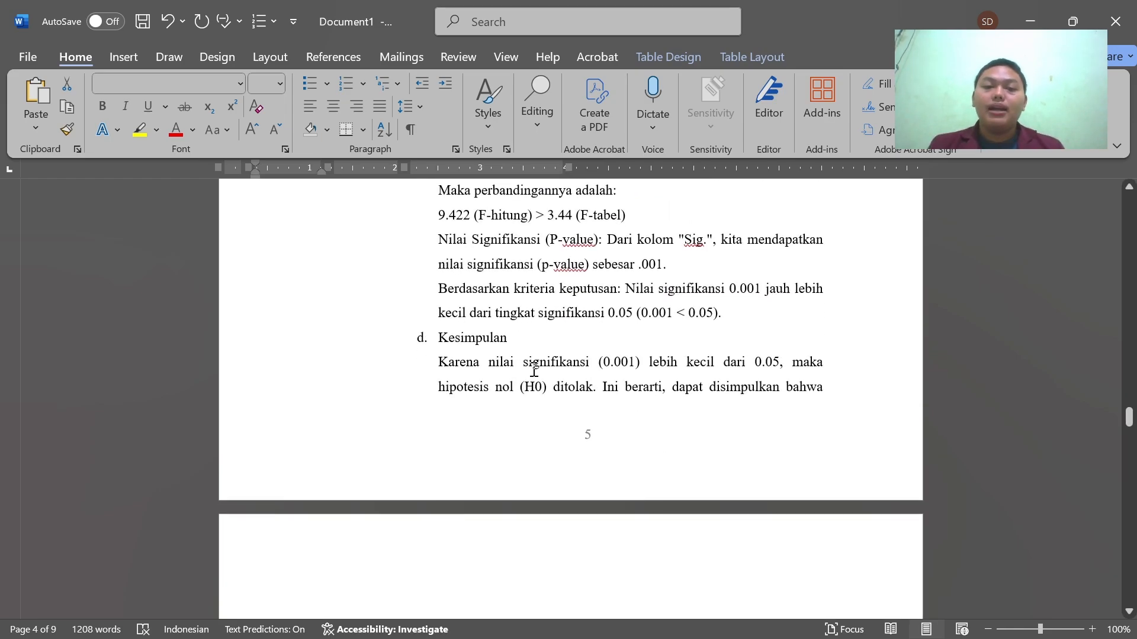
pyautogui.scroll(-2, 608, 356)
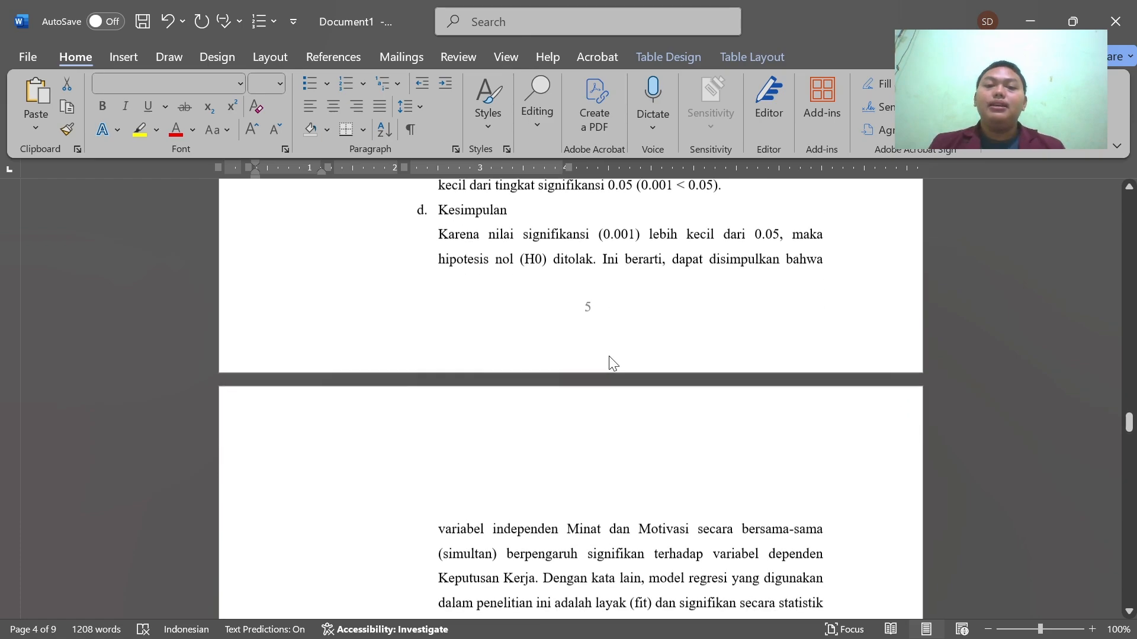
pyautogui.scroll(-1, 608, 357)
pyautogui.scroll(-1, 611, 356)
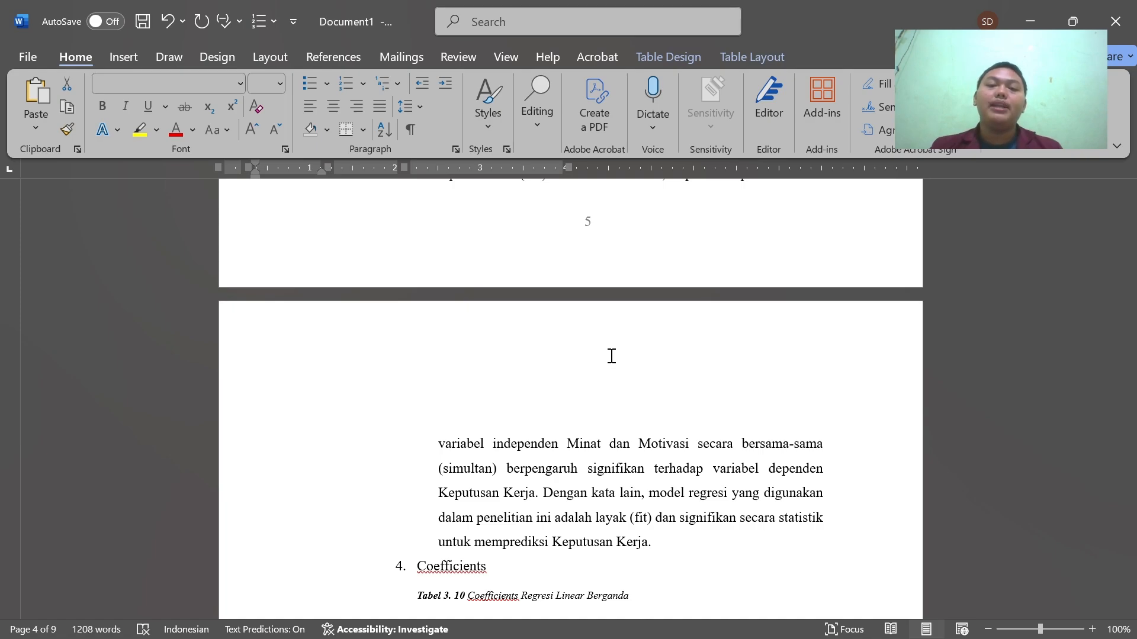
# Examine the Coefficients table with the regression equation and the interpretation of the Motivasi and Minat coefficients
pyautogui.scroll(-5, 612, 356)
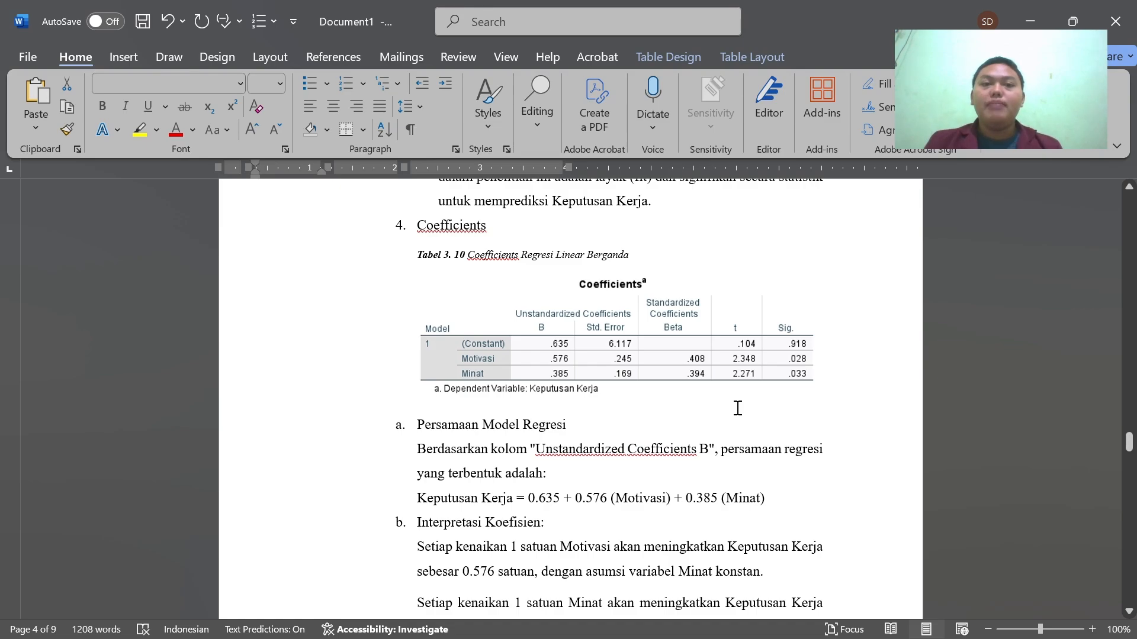
pyautogui.scroll(-1, 731, 409)
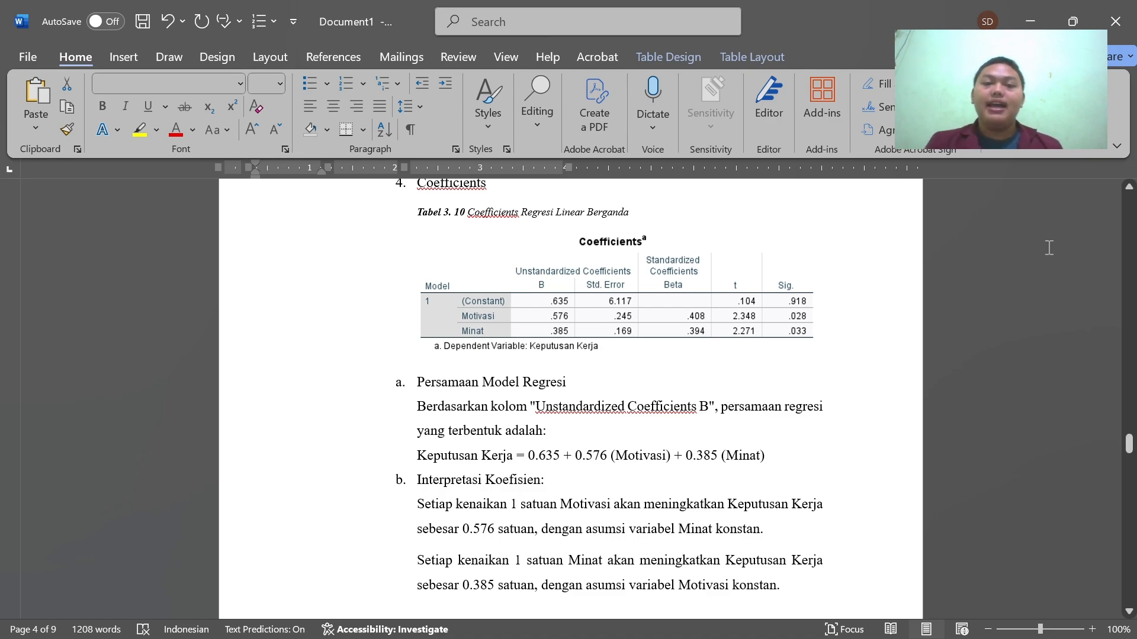
pyautogui.scroll(-1, 949, 314)
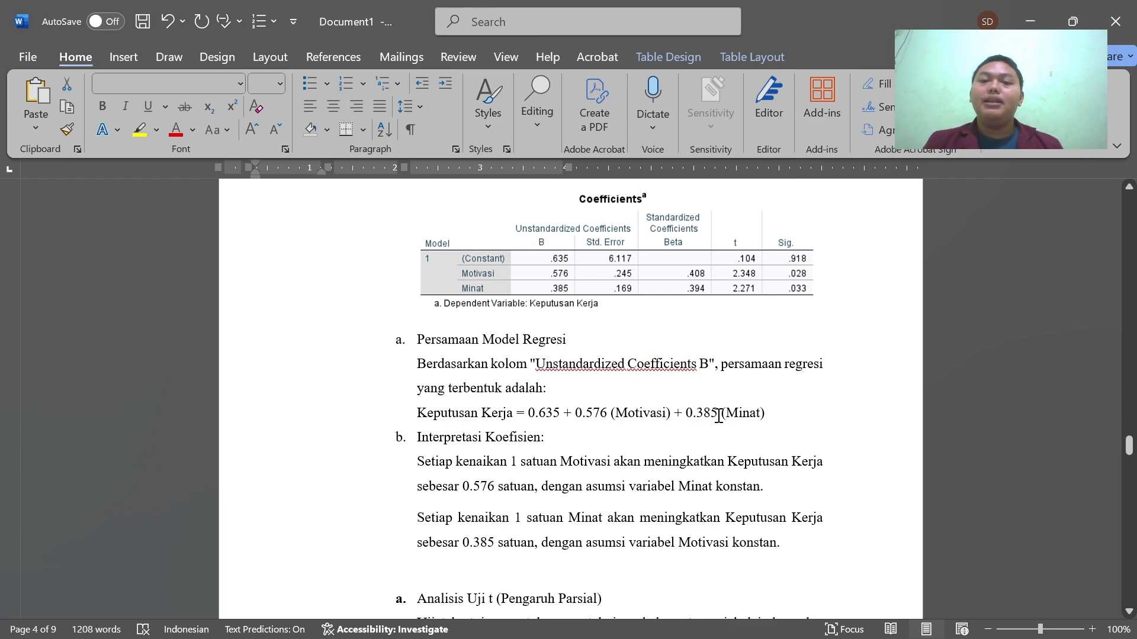
pyautogui.scroll(-2, 473, 289)
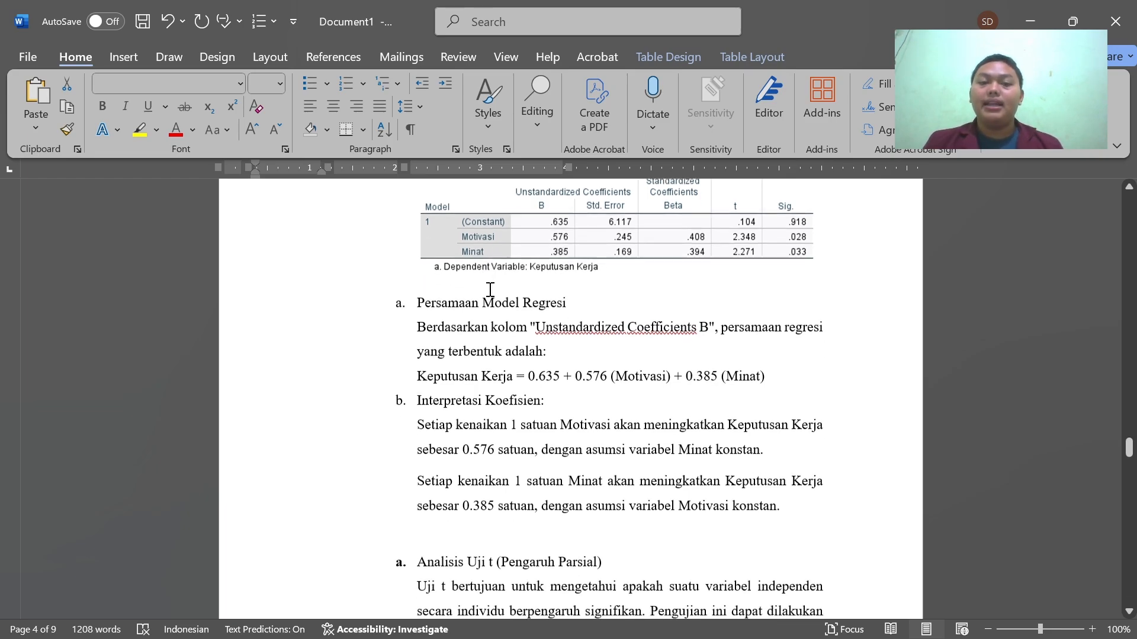
pyautogui.scroll(-1, 616, 304)
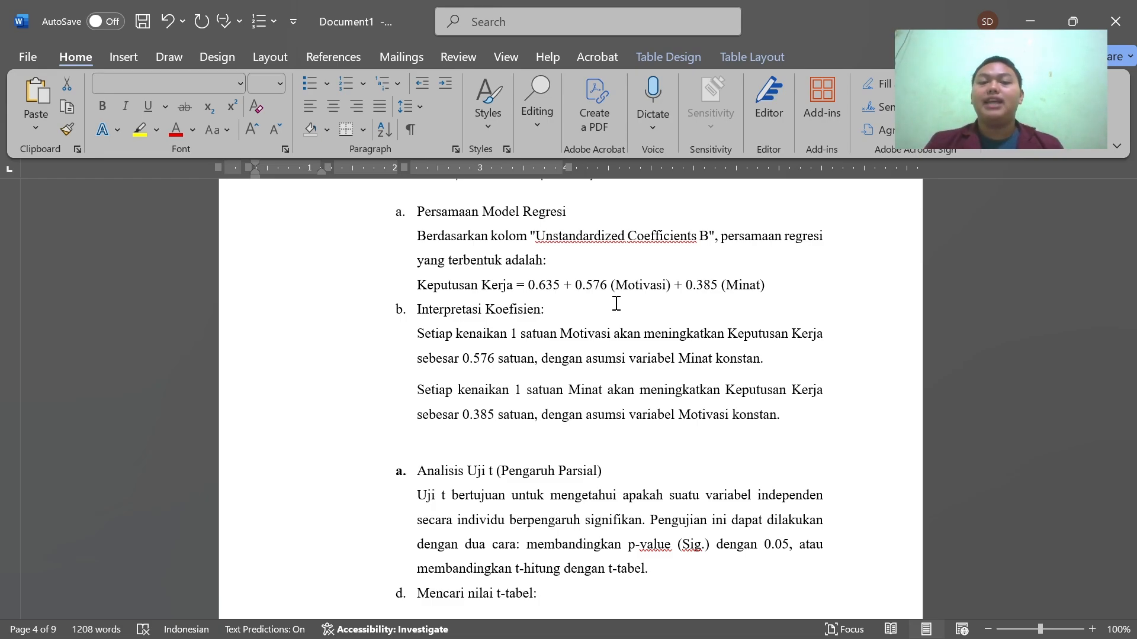
pyautogui.scroll(-1, 609, 317)
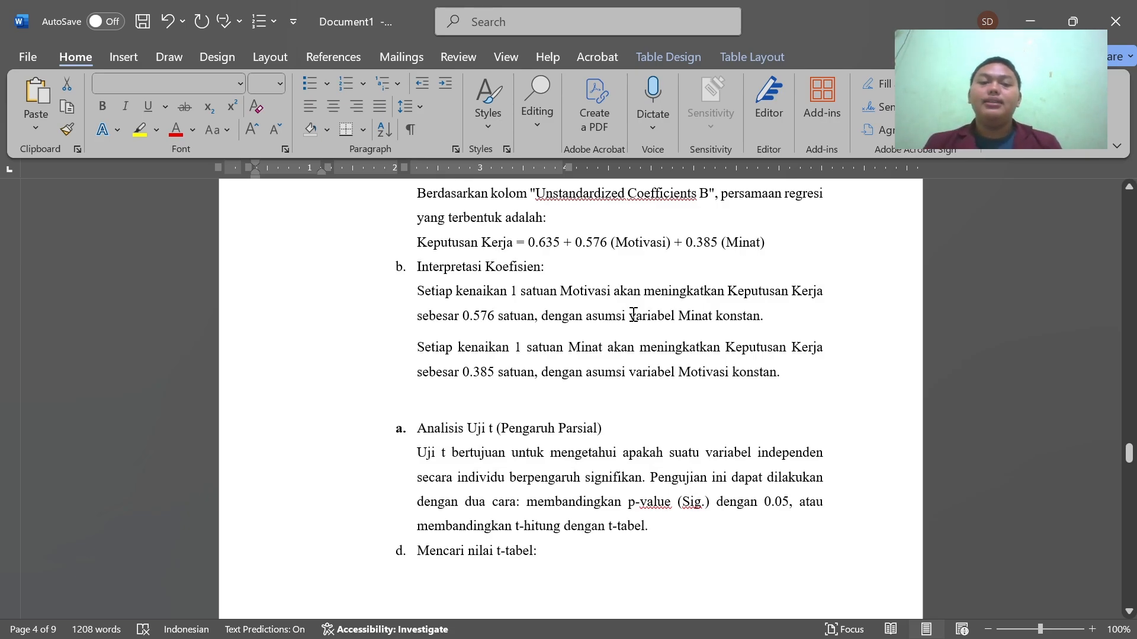
# Read the Analisis Uji t introduction and look up the t-tabel value in the t-distribution table
pyautogui.scroll(-2, 631, 320)
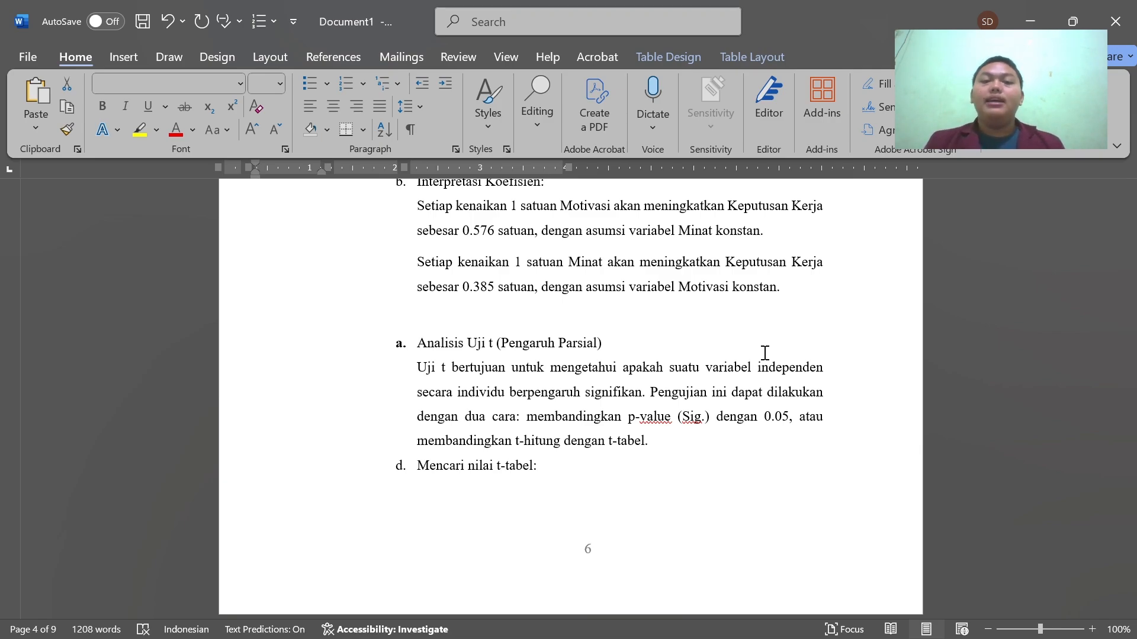
pyautogui.scroll(-12, 764, 352)
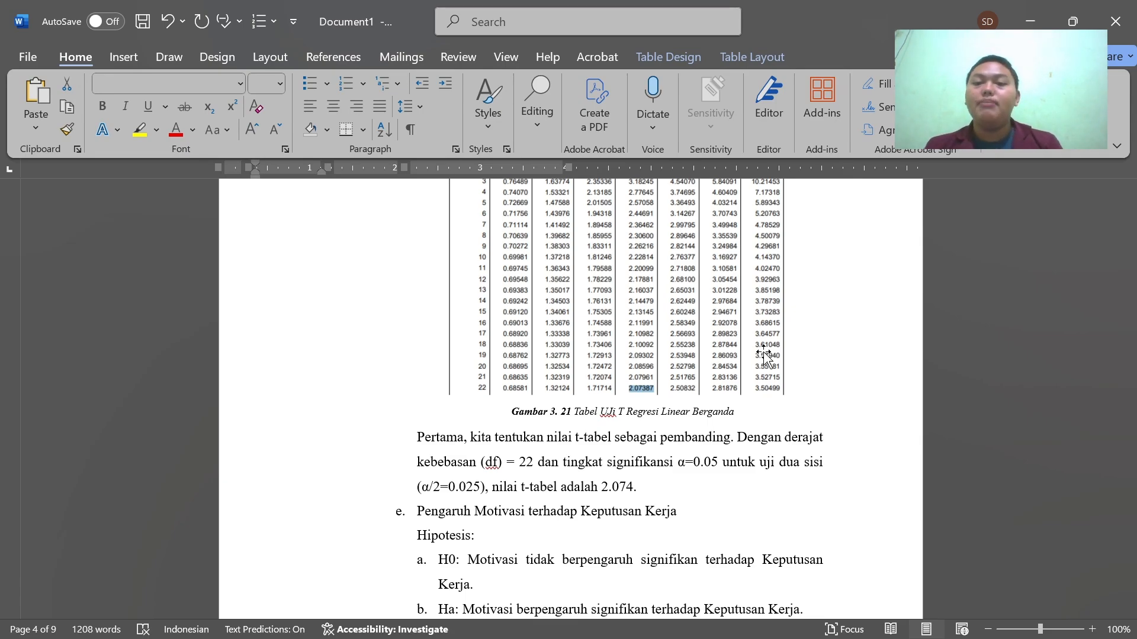
pyautogui.scroll(3, 765, 354)
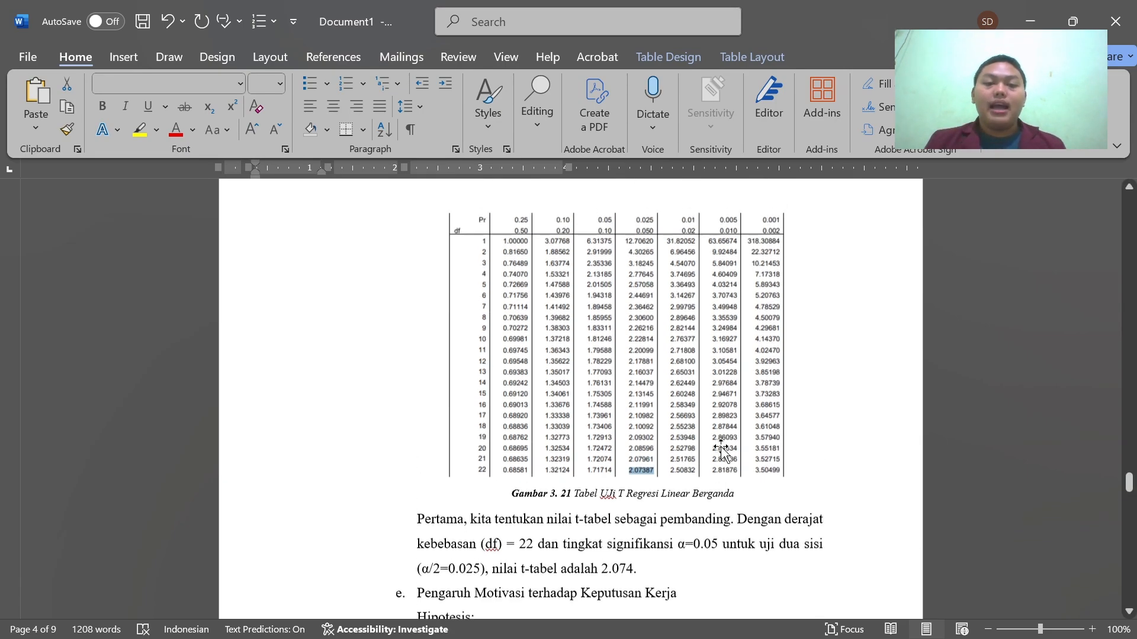
pyautogui.scroll(-3, 654, 362)
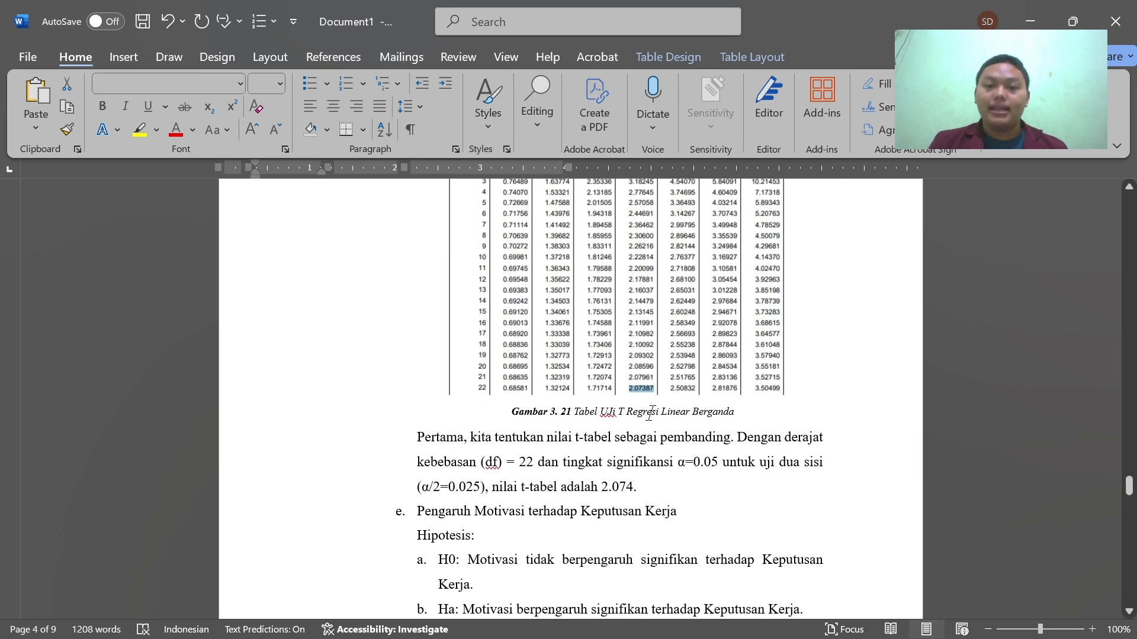
# Read the t-test hypotheses, results and conclusion for the effect of Motivasi on Keputusan Kerja
pyautogui.scroll(-2, 651, 414)
pyautogui.scroll(-3, 651, 414)
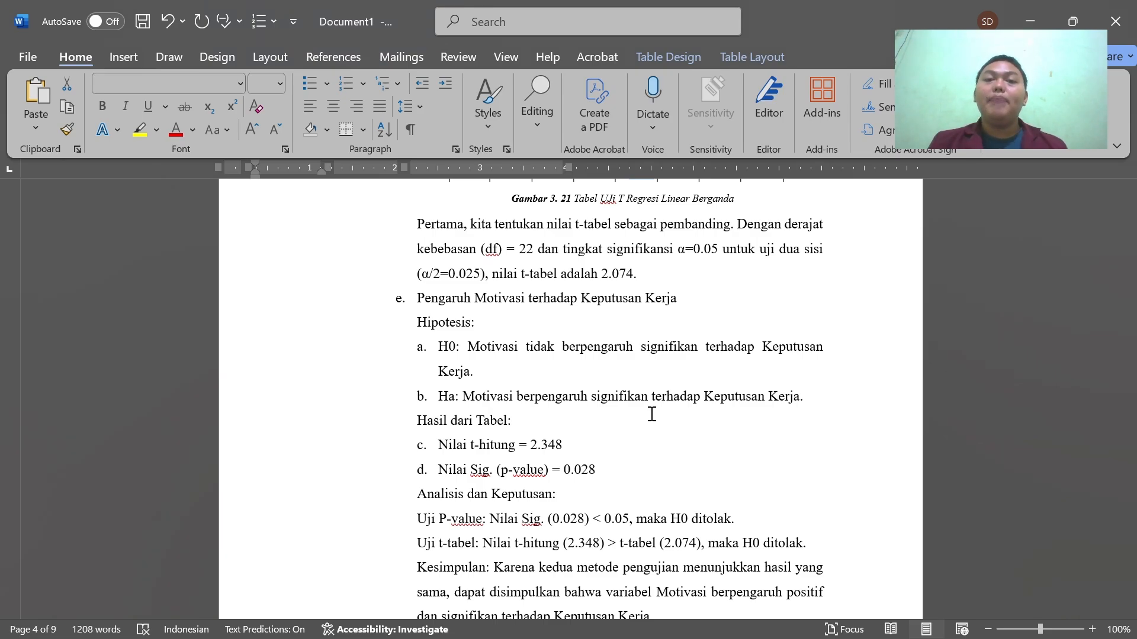
pyautogui.scroll(-1, 506, 389)
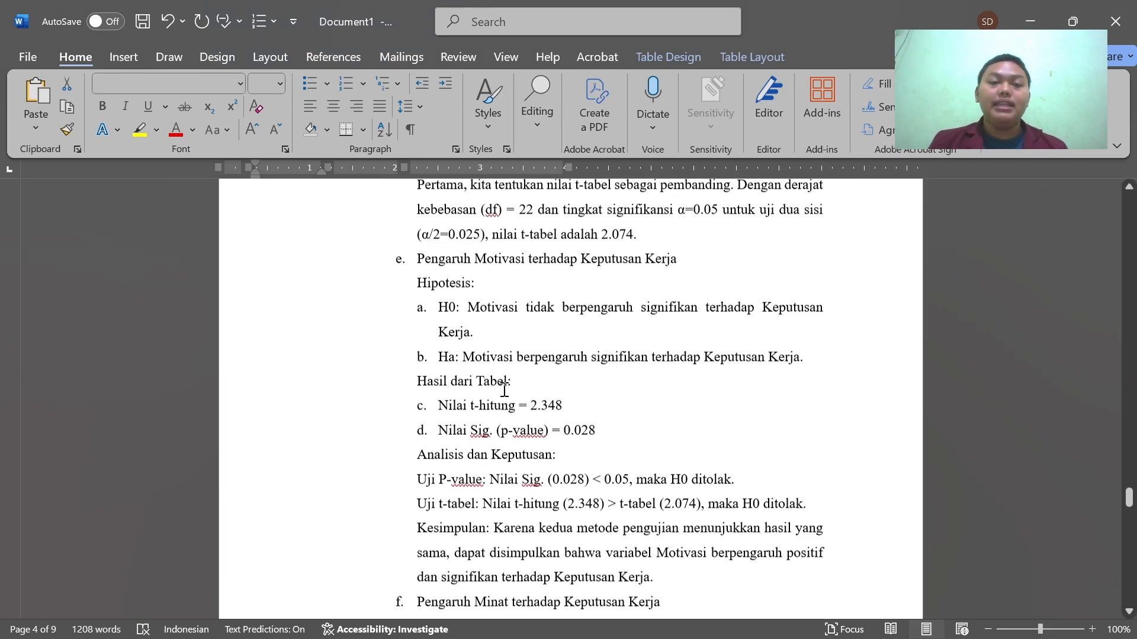
pyautogui.scroll(-2, 526, 363)
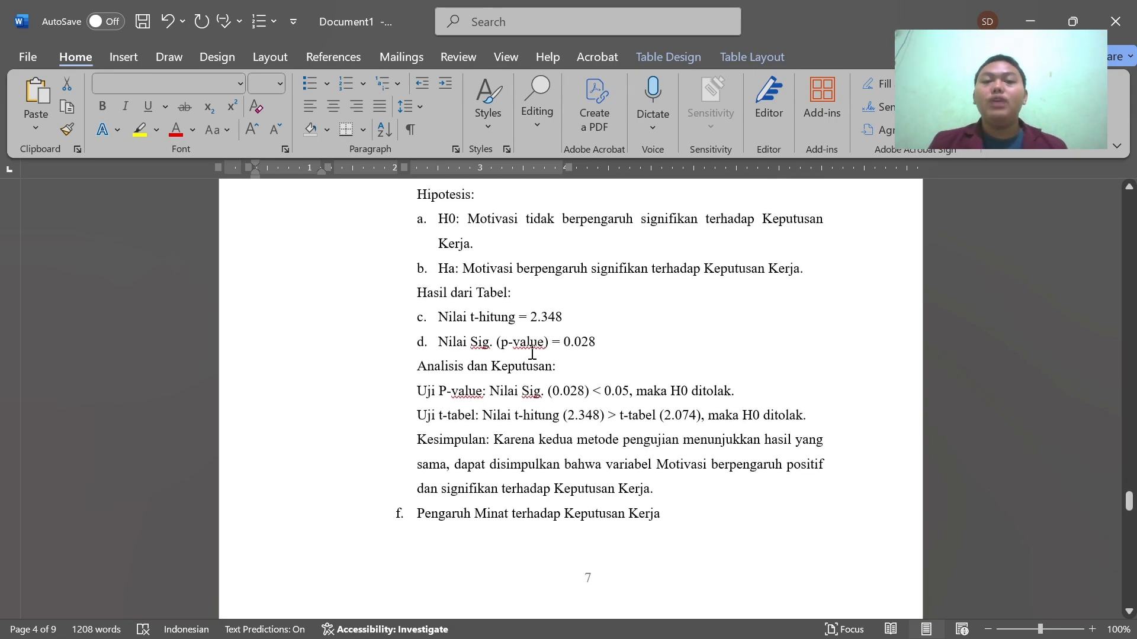
pyautogui.moveTo(513, 343); pyautogui.dragTo(544, 342)
pyautogui.click(545, 342)
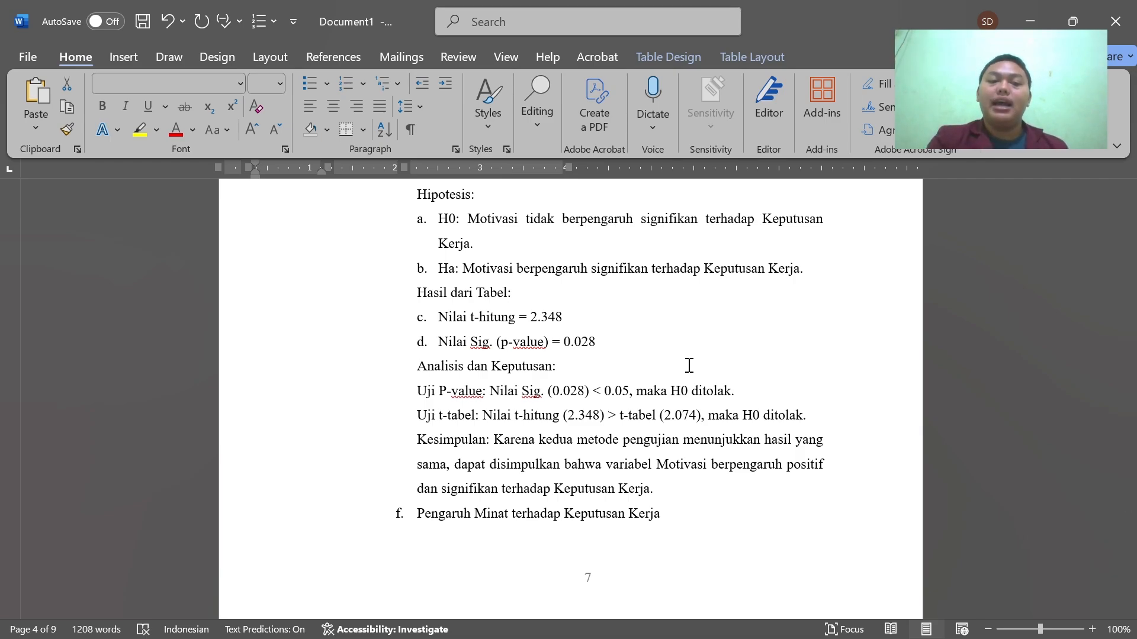
# Read the t-test of Minat on Keputusan Kerja and the Beta comparison under Variabel Paling Dominan
pyautogui.scroll(-5, 766, 431)
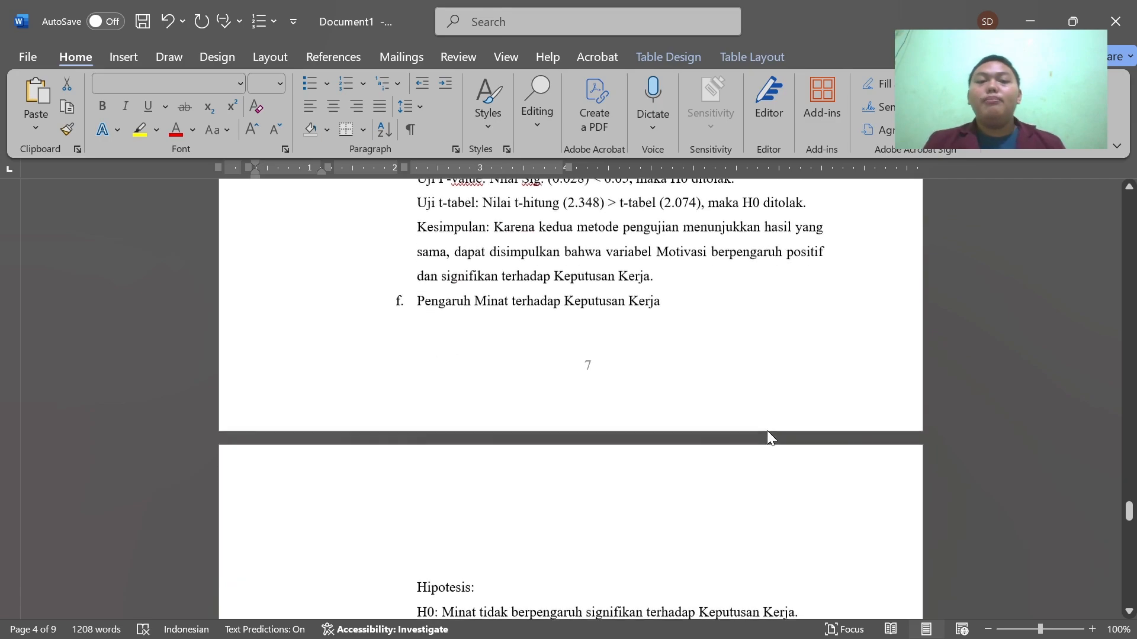
pyautogui.scroll(-3, 768, 431)
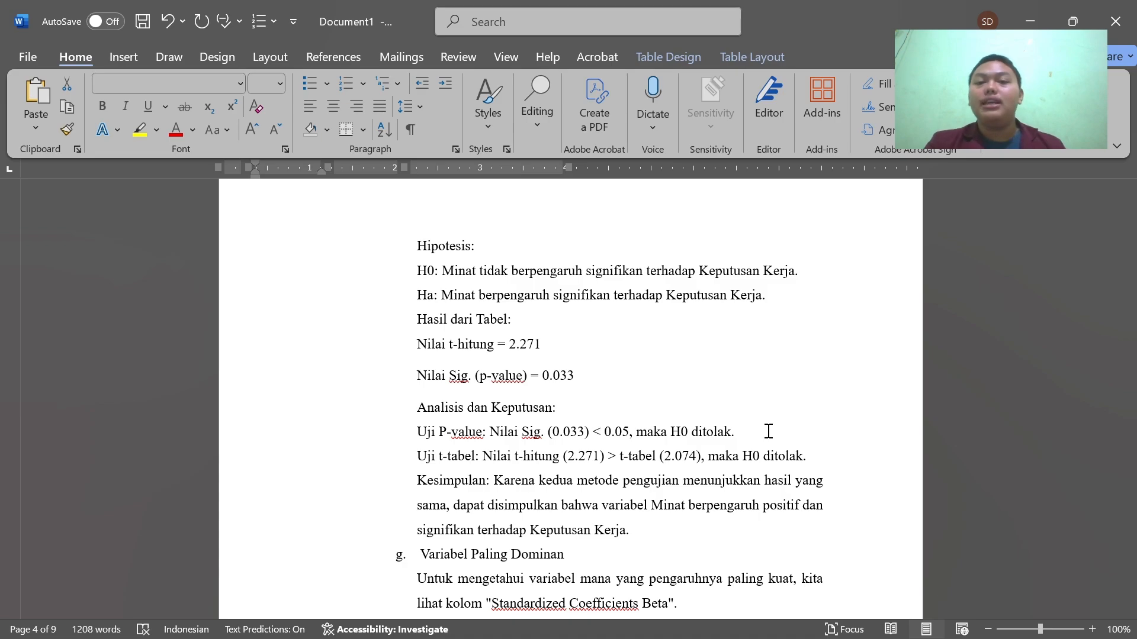
pyautogui.scroll(-3, 768, 431)
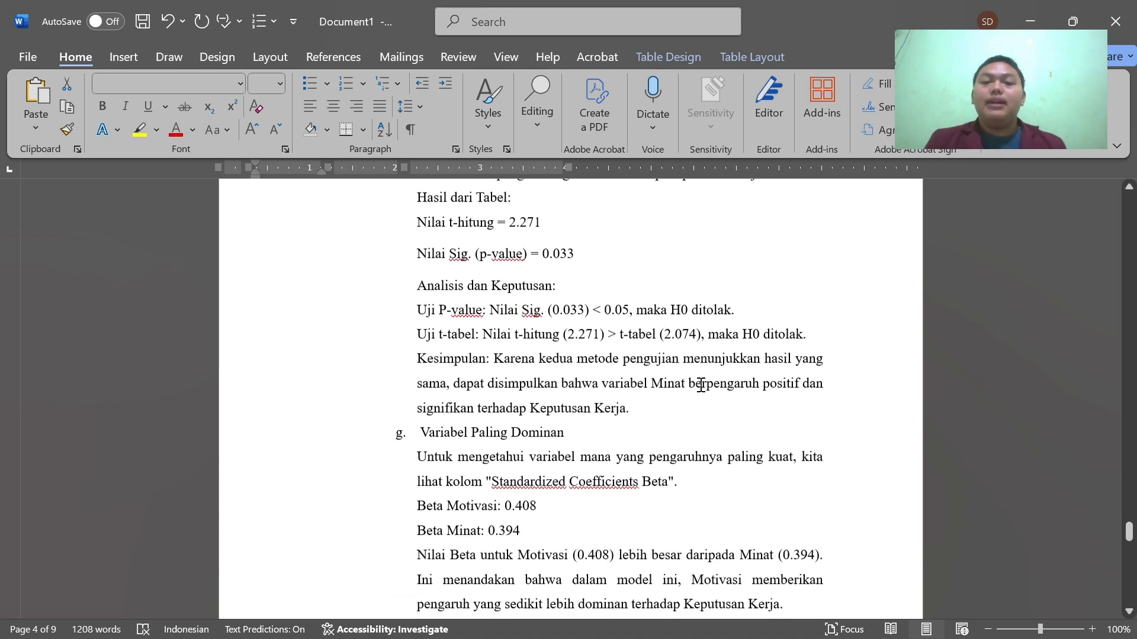
pyautogui.scroll(1, 628, 474)
pyautogui.scroll(-1, 701, 383)
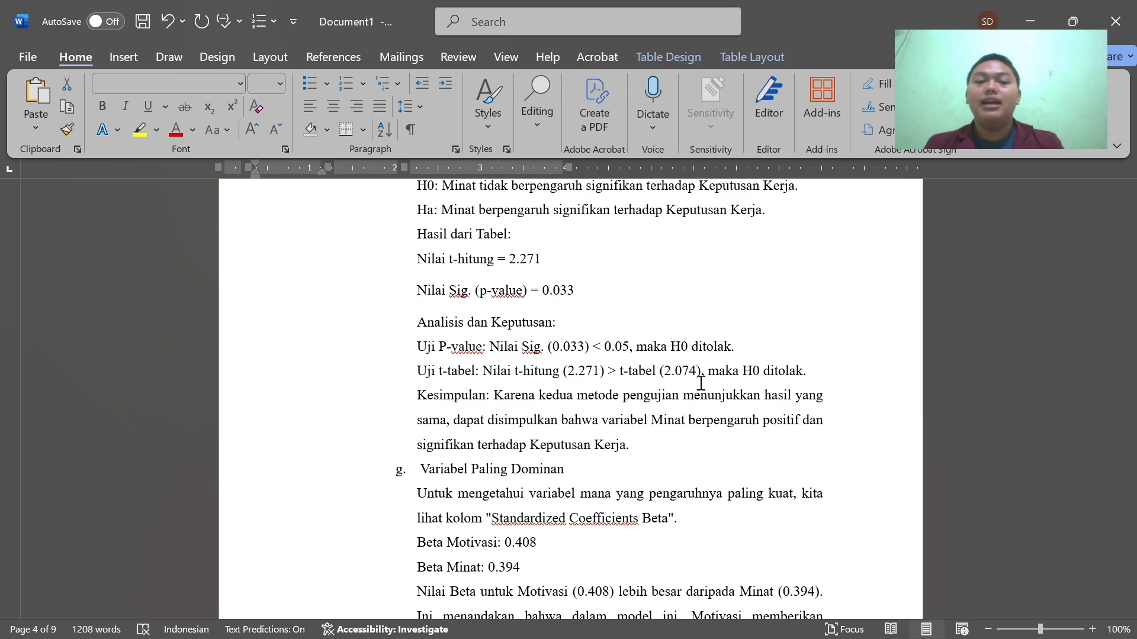
pyautogui.scroll(-5, 704, 355)
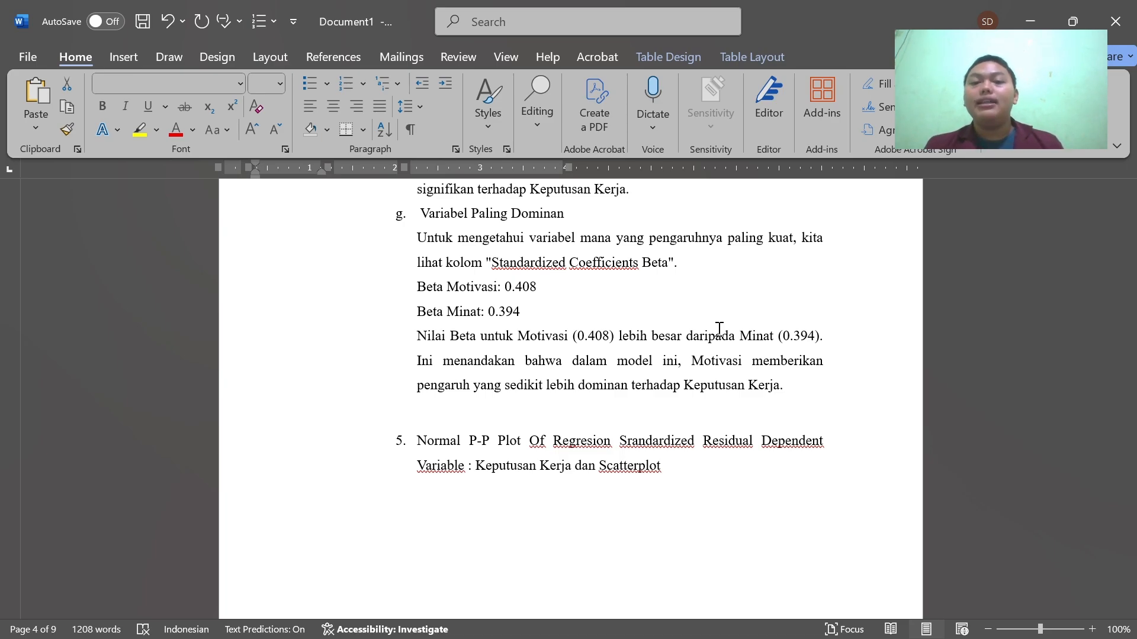
# Examine the Normal P-P Plot and Scatterplot with their interpretation, and return to the document's title page
pyautogui.scroll(-6, 719, 329)
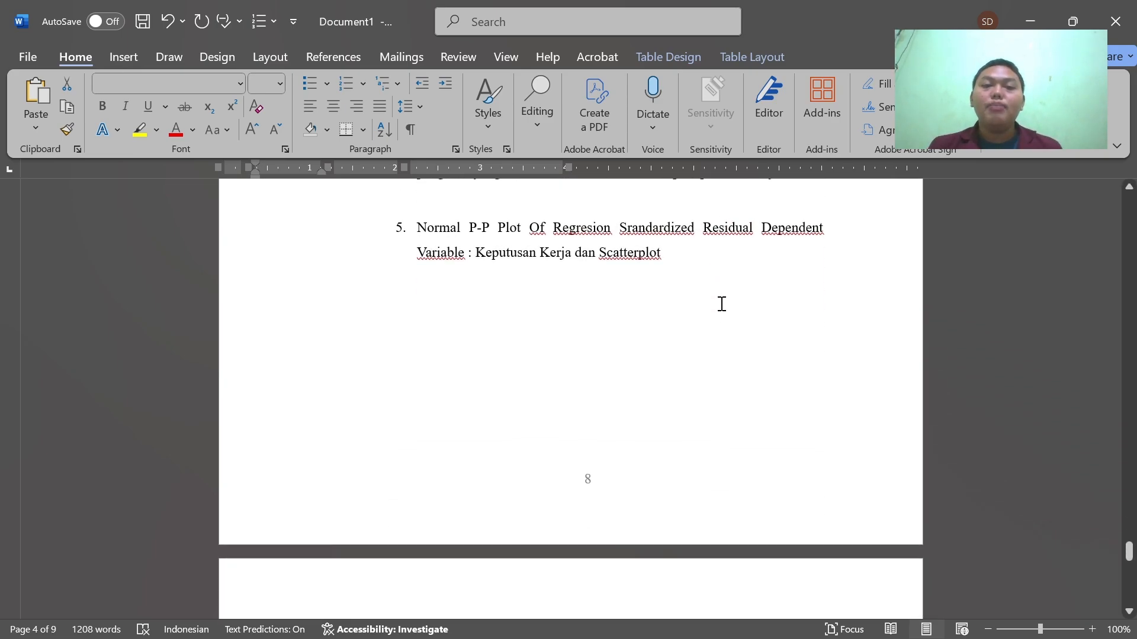
pyautogui.scroll(-13, 720, 310)
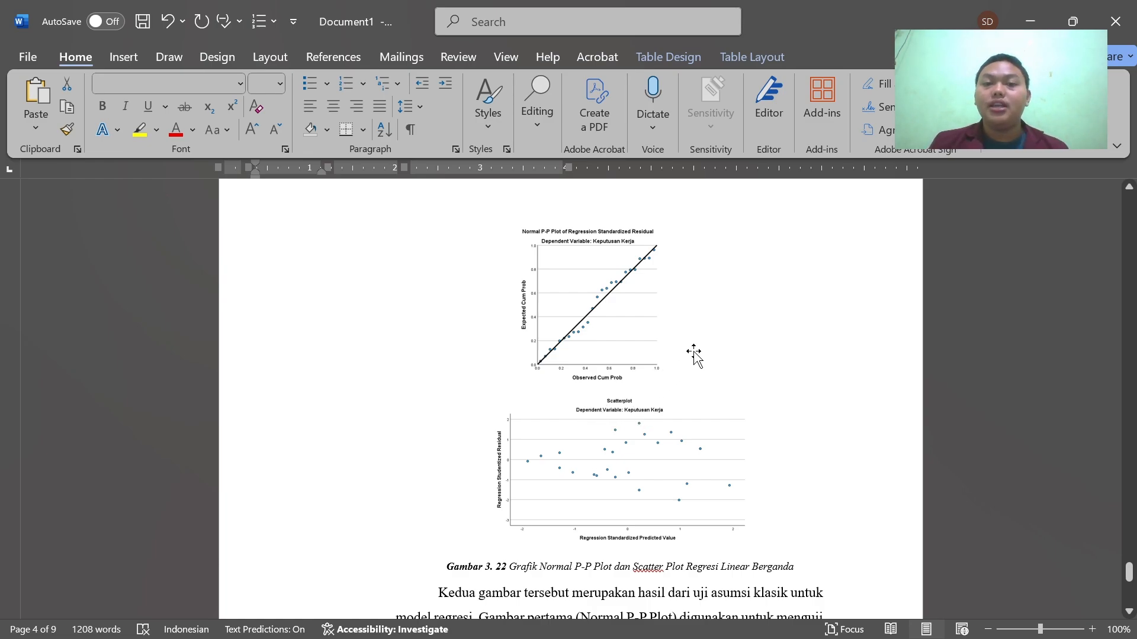
pyautogui.scroll(-3, 693, 355)
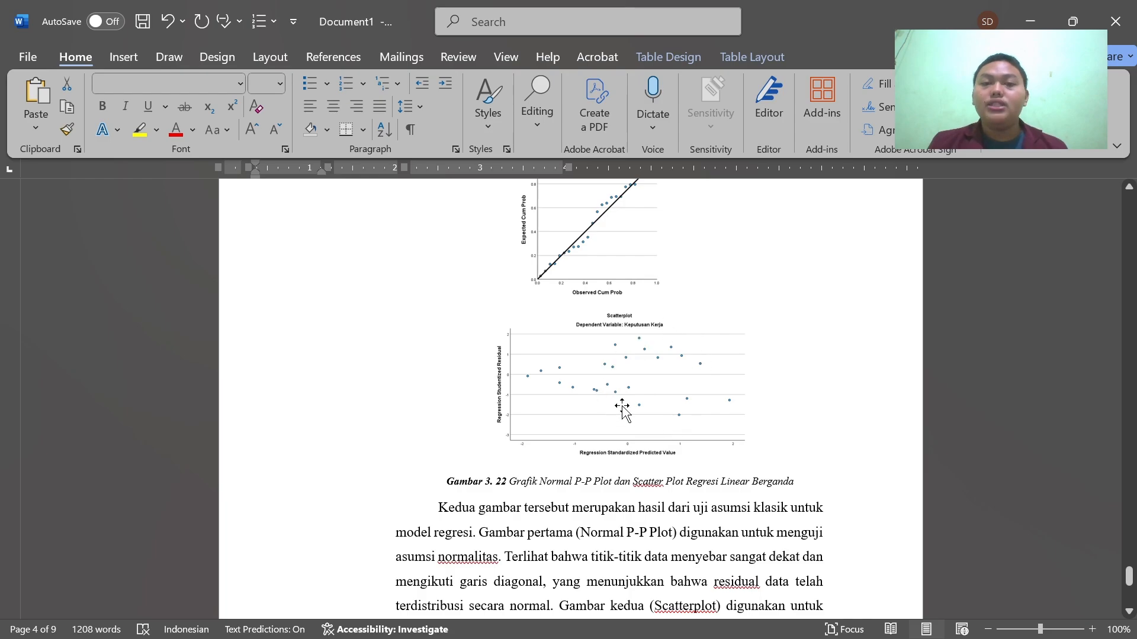
pyautogui.scroll(-5, 642, 374)
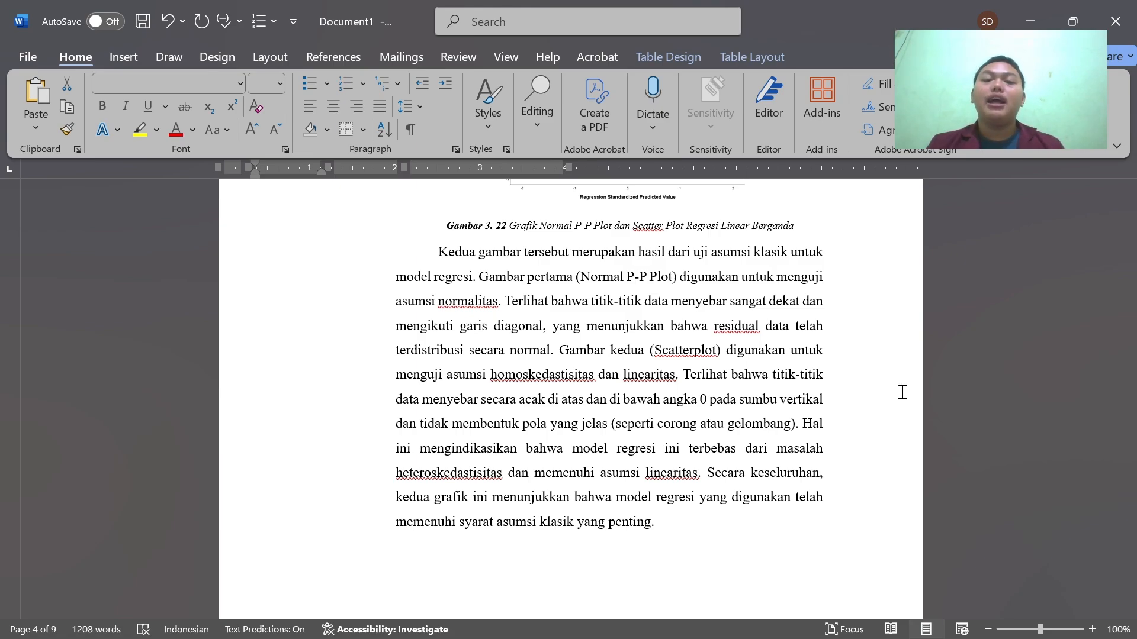
pyautogui.scroll(-3, 886, 469)
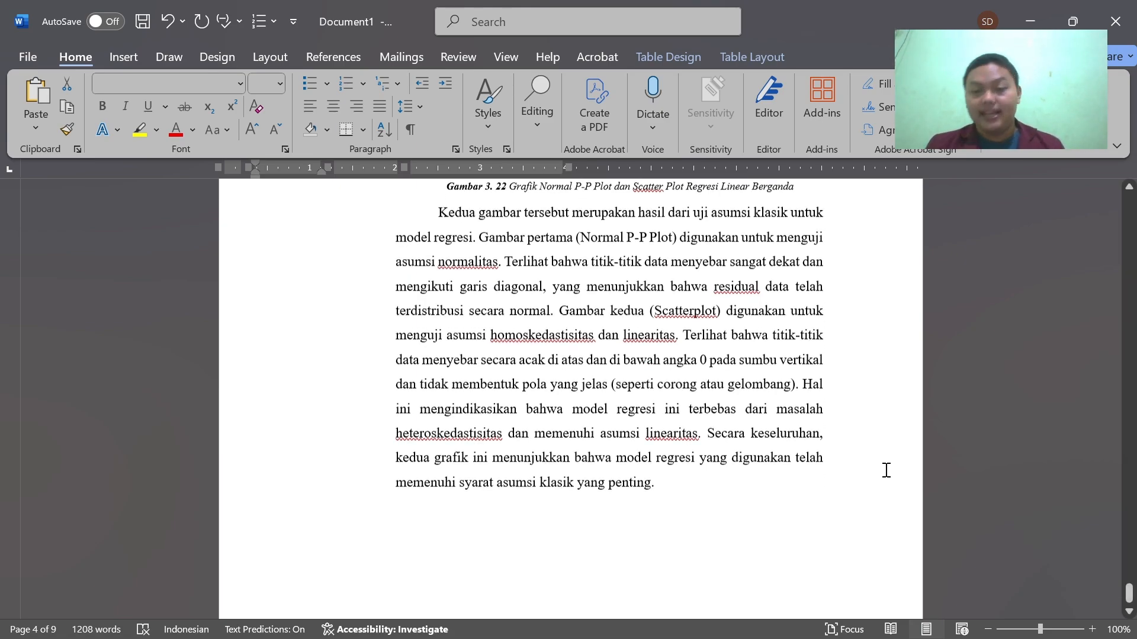
pyautogui.moveTo(1132, 596); pyautogui.dragTo(1130, 208)
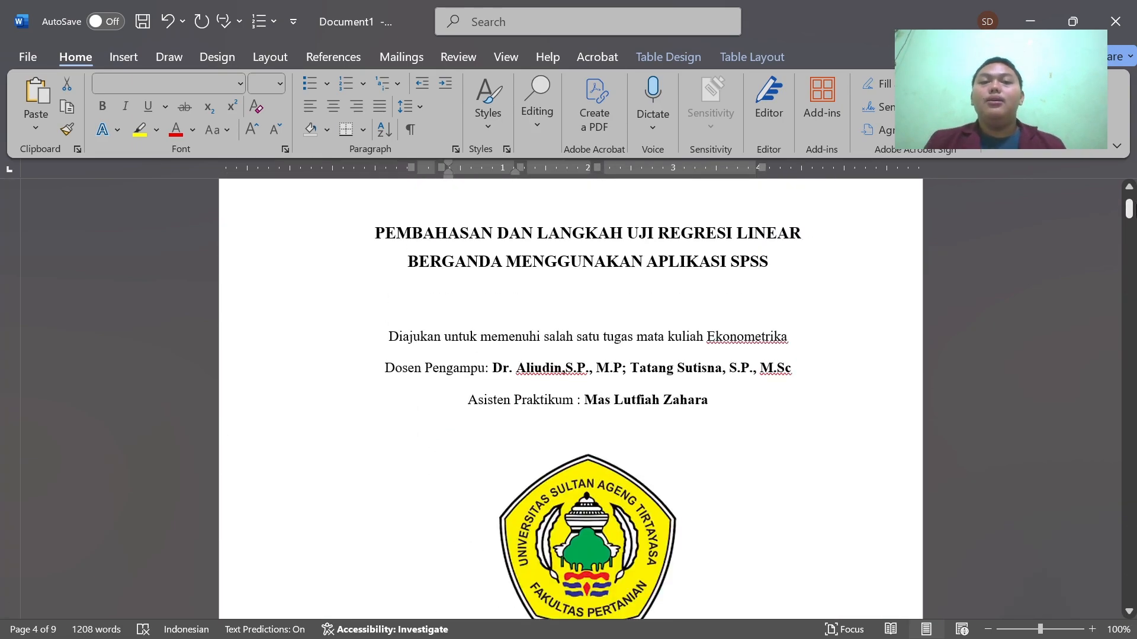